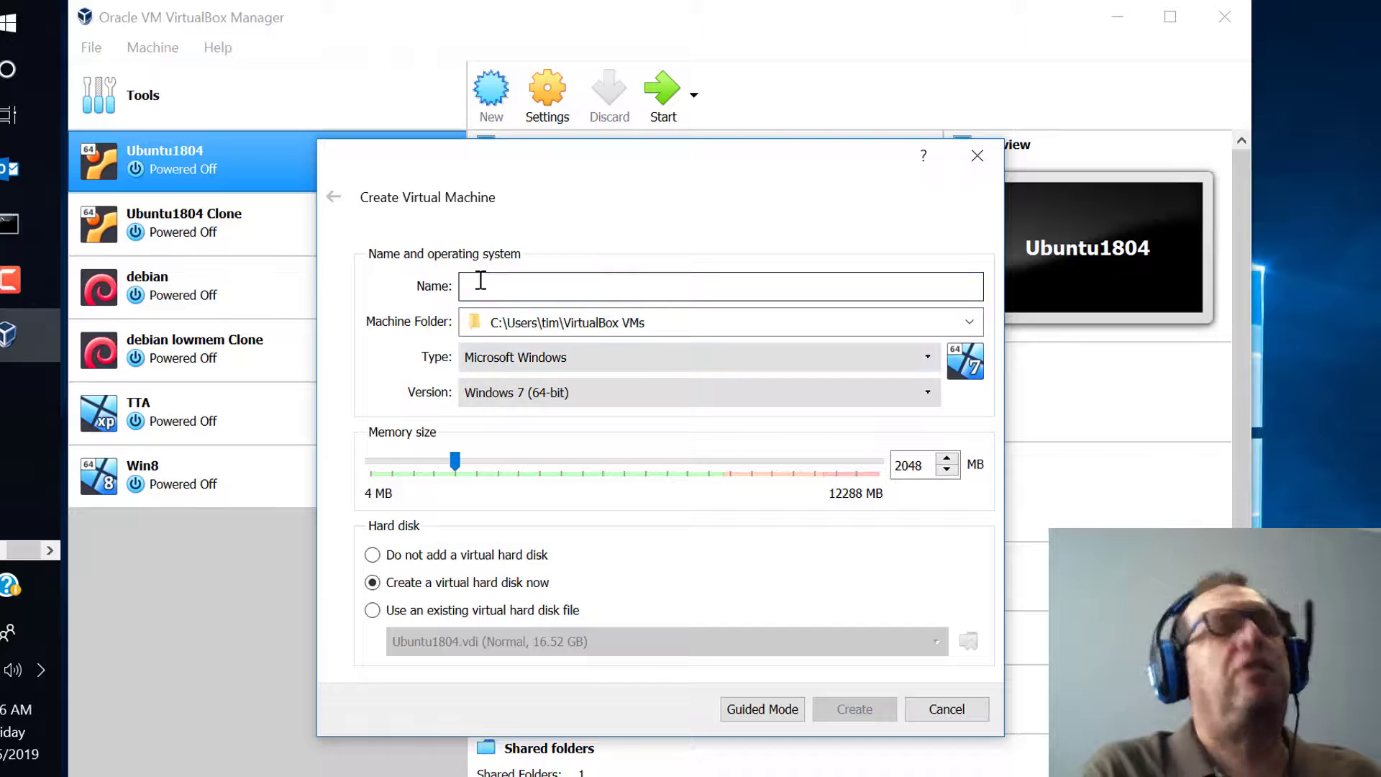
Step: Enter ubuntu1804 as the name of the new virtual machine
type("virtu")
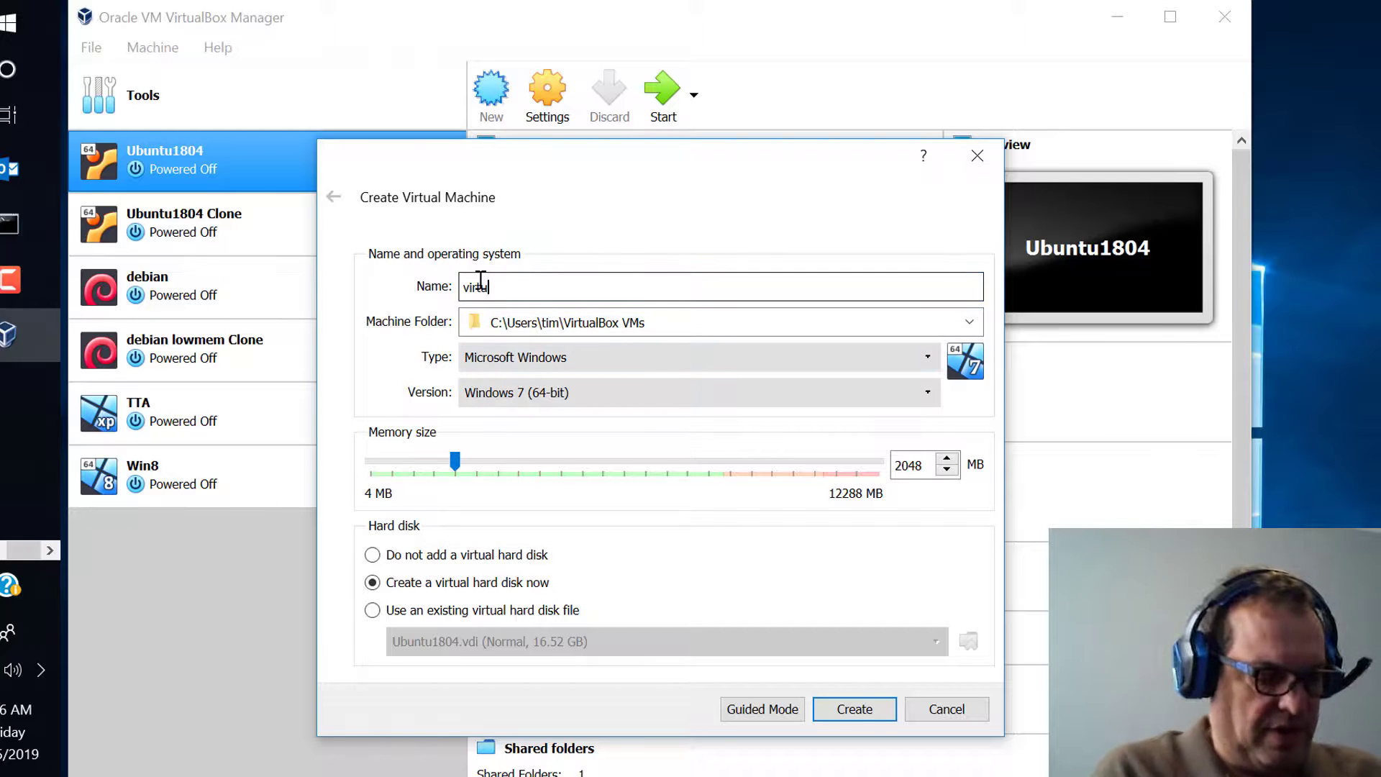
key("BackSpace")
key("BackSpace")
key("BackSpace")
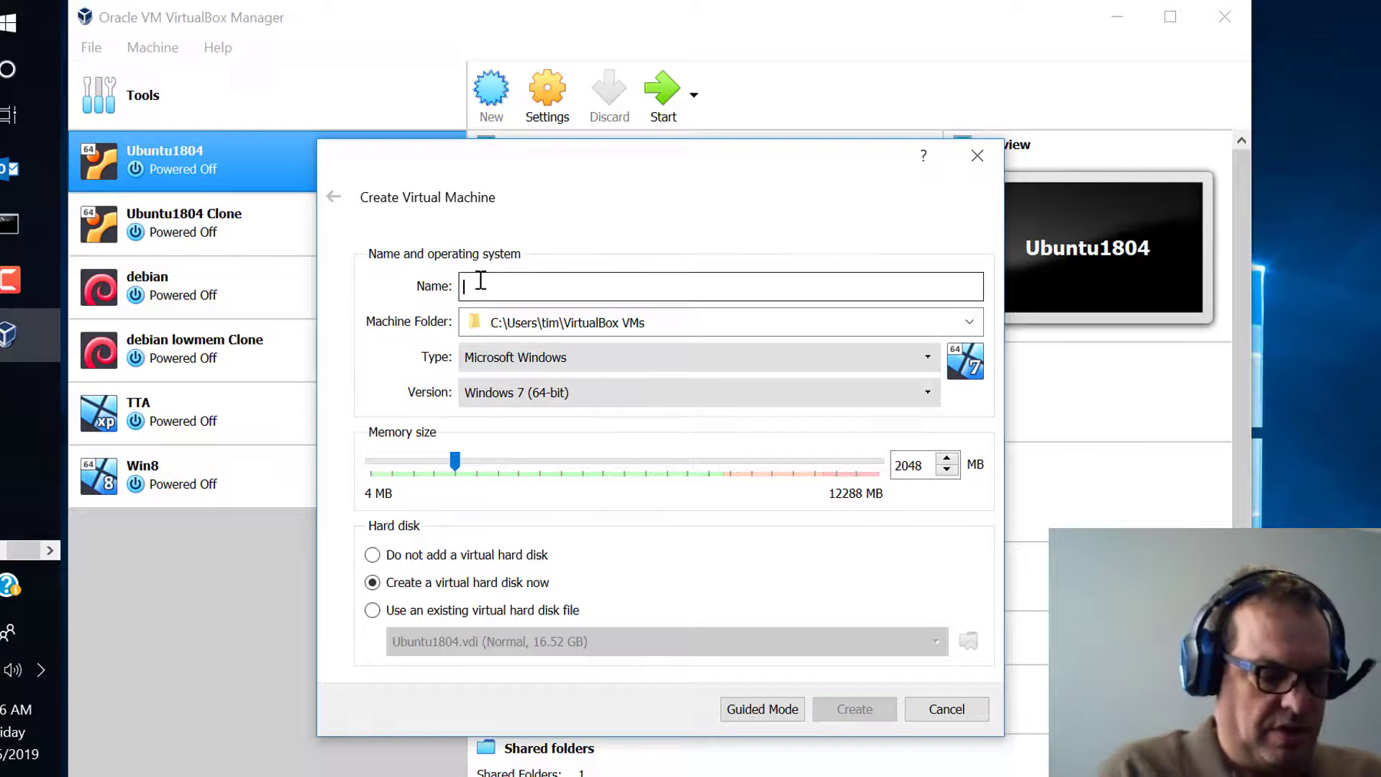
type("ubuntu1804")
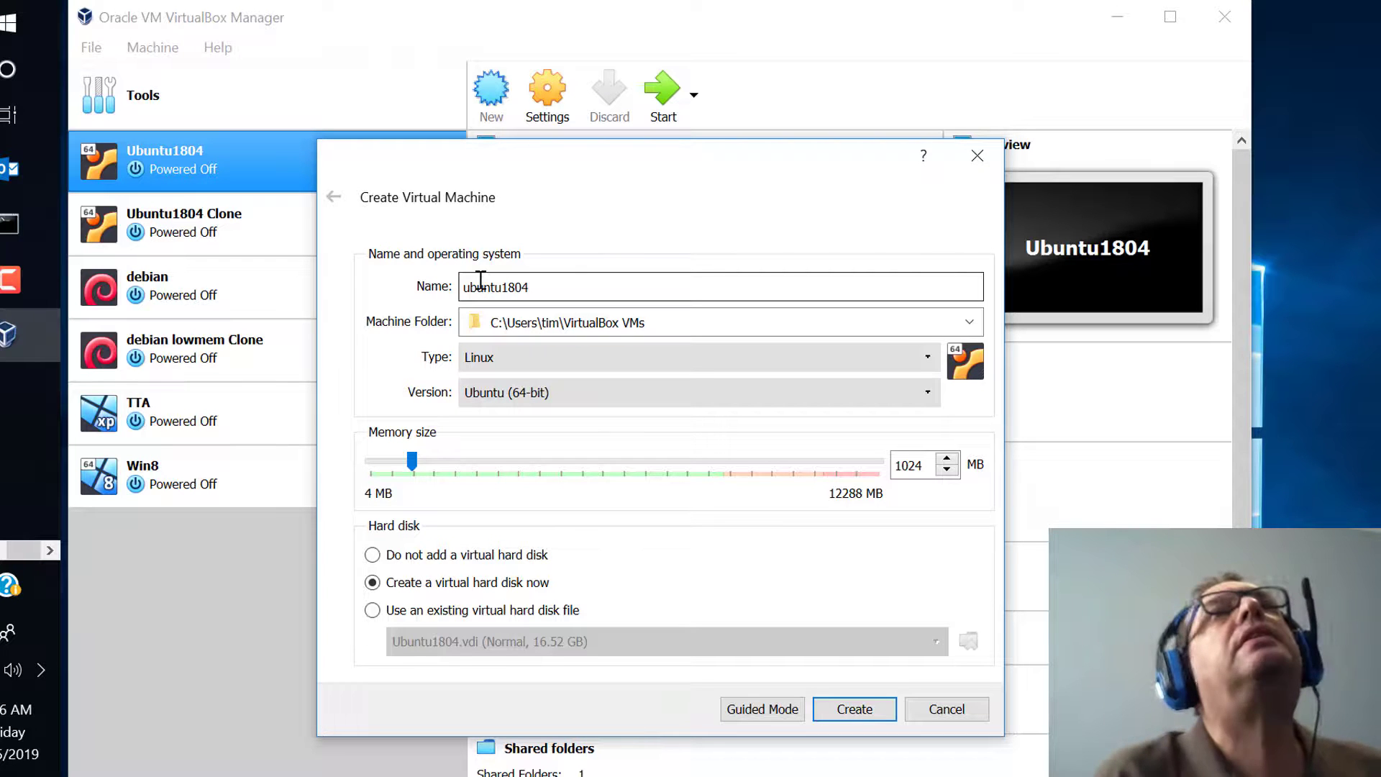
left_click(543, 277)
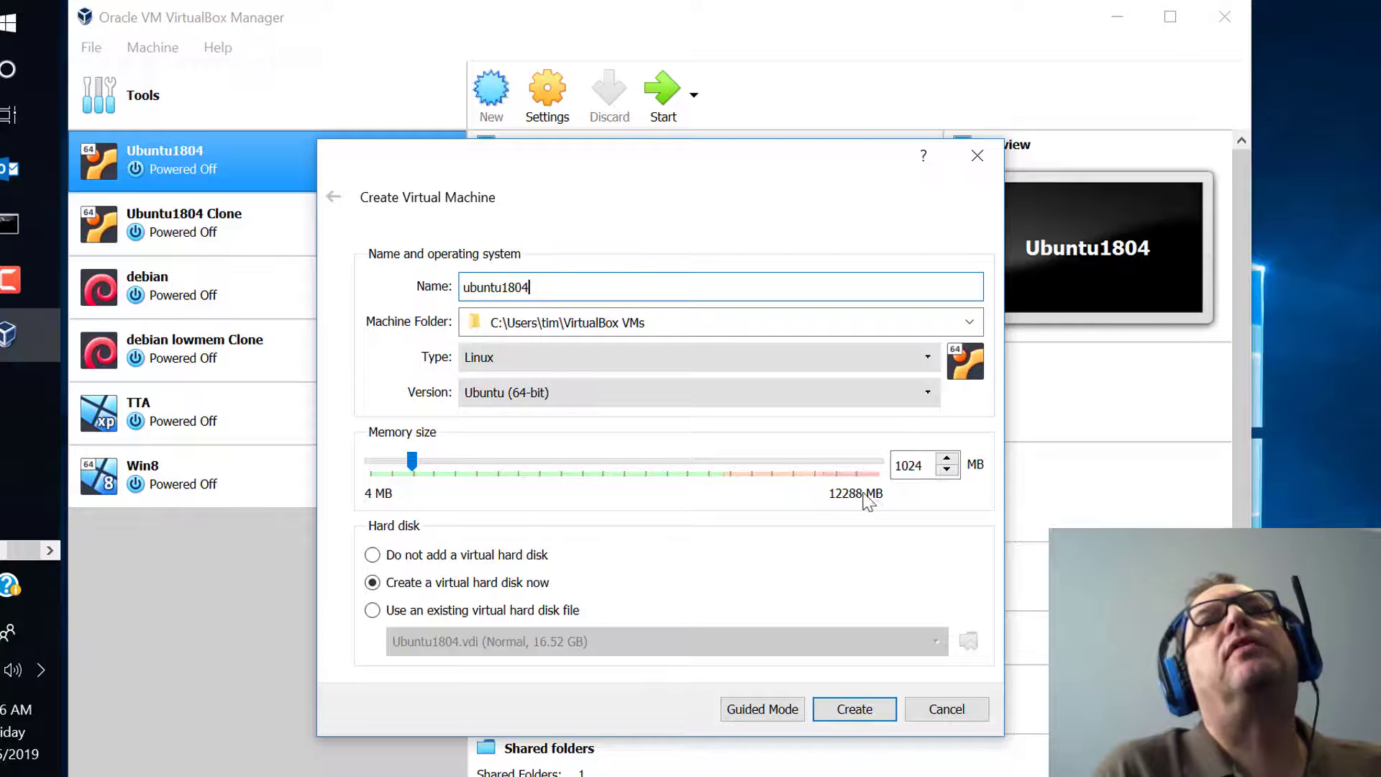
Step: Try to create the ubuntu1804 virtual machine with a memory size of 3838 MB
left_click_drag(414, 461, 528, 456)
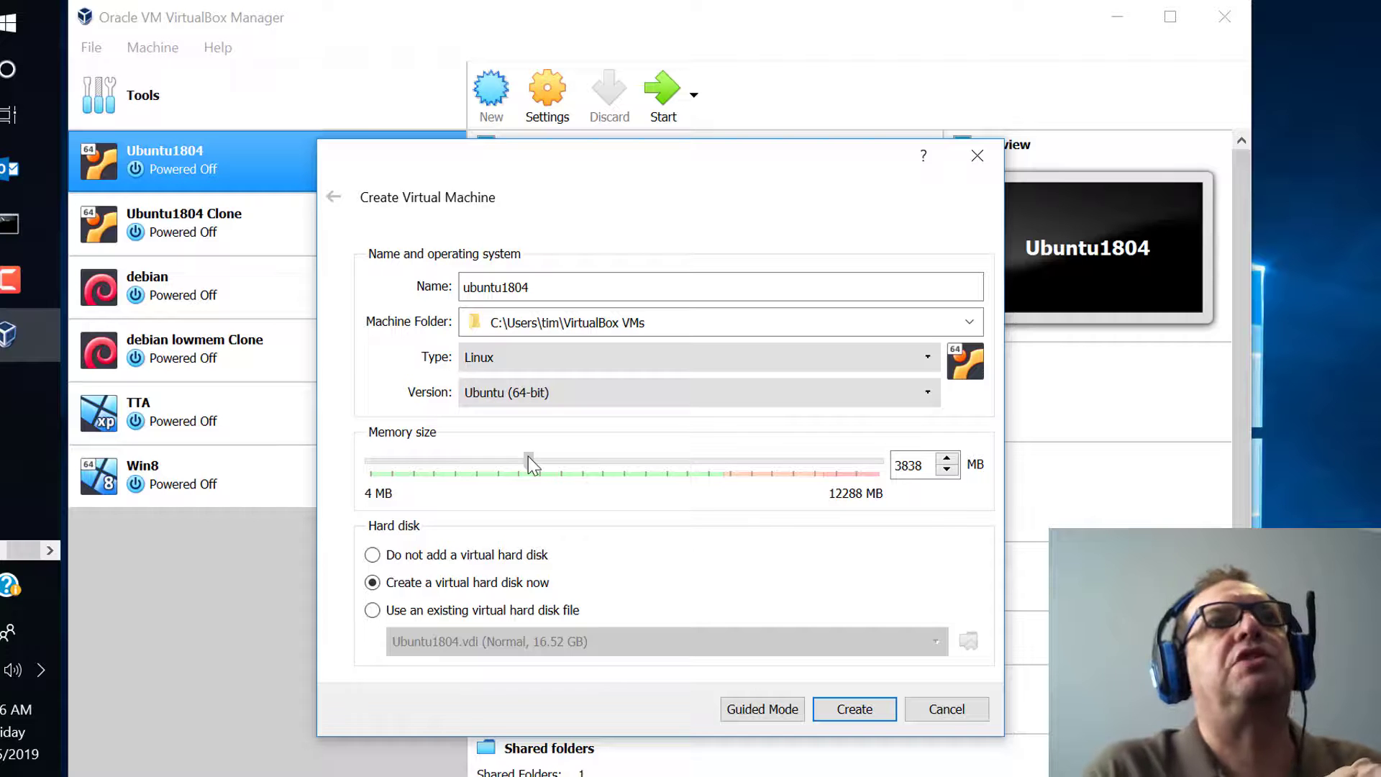
left_click(857, 709)
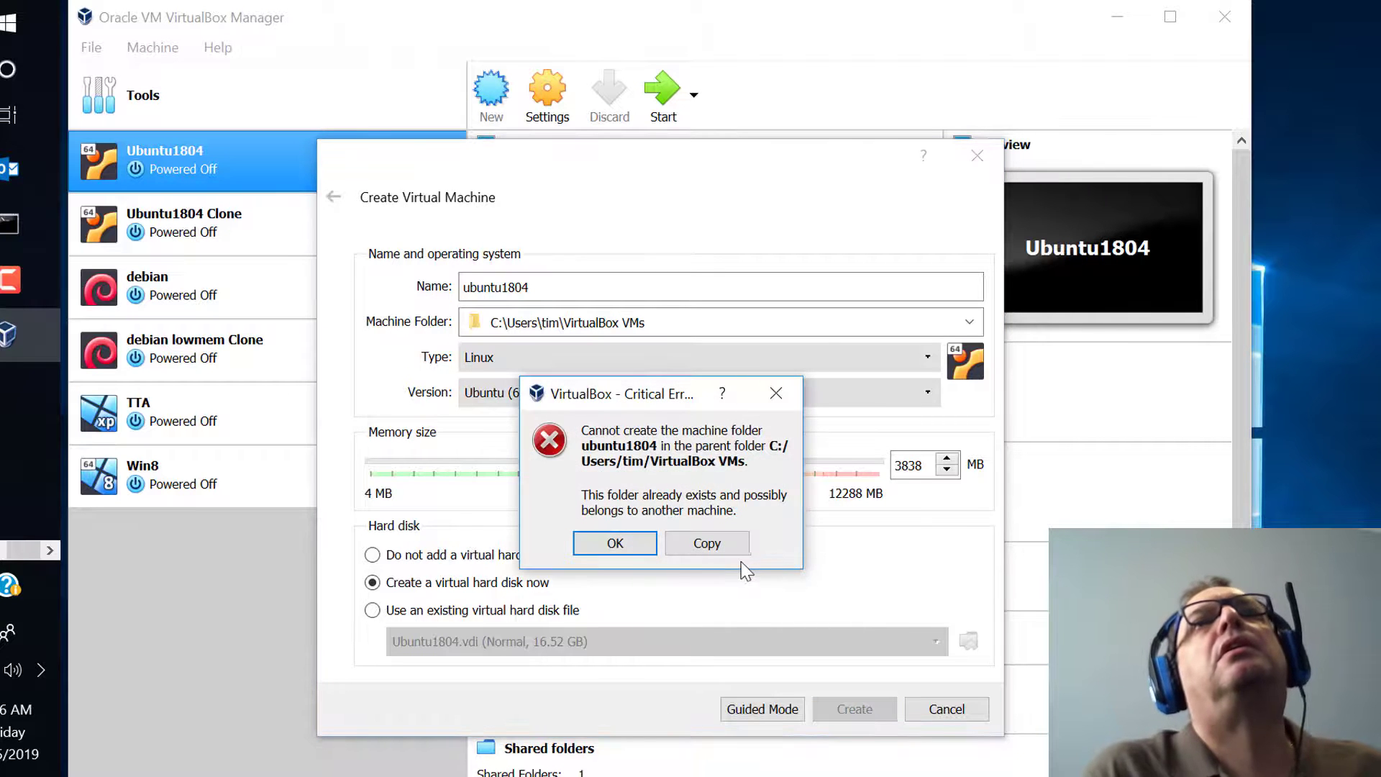
left_click(615, 544)
Step: Change the virtual machine's name to ubuntu18041 and create it with a new virtual hard disk
left_click(543, 287)
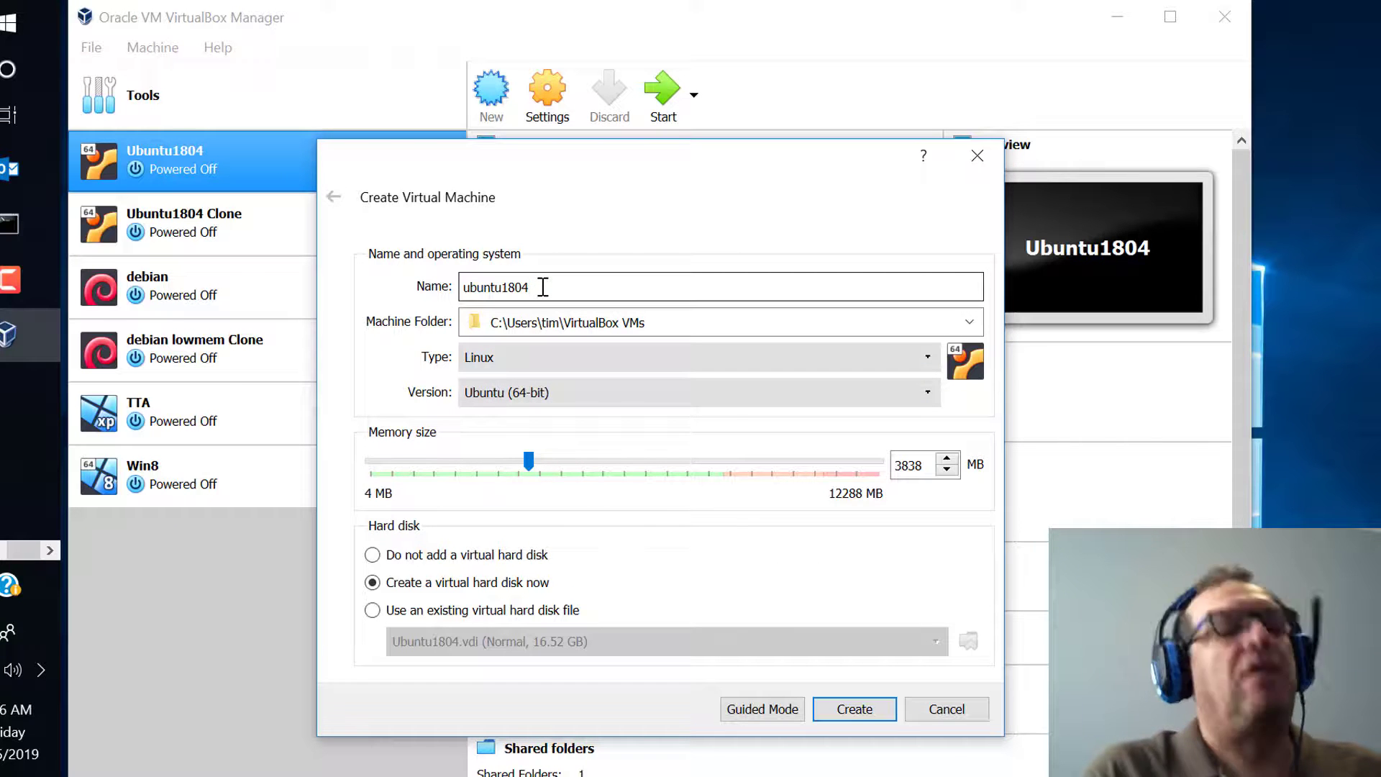
type("1")
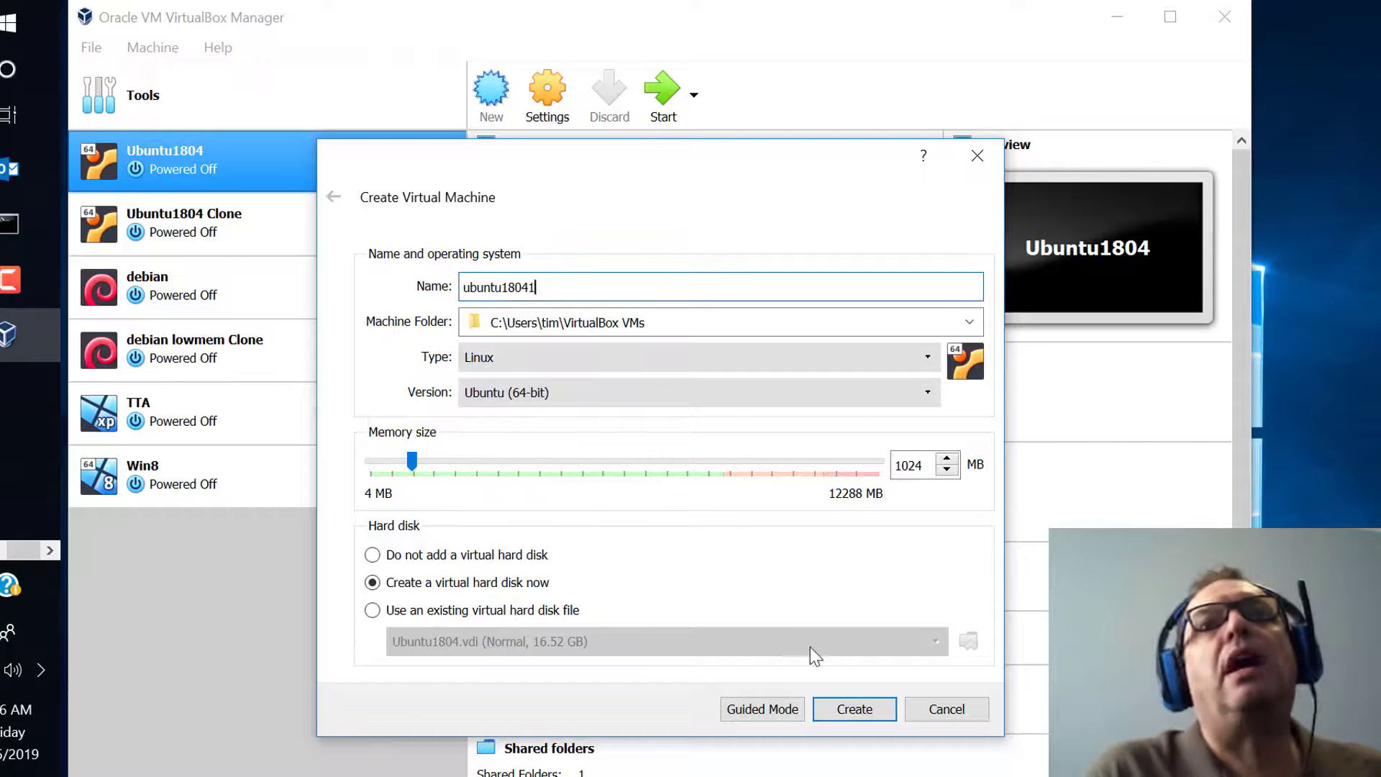
left_click(854, 708)
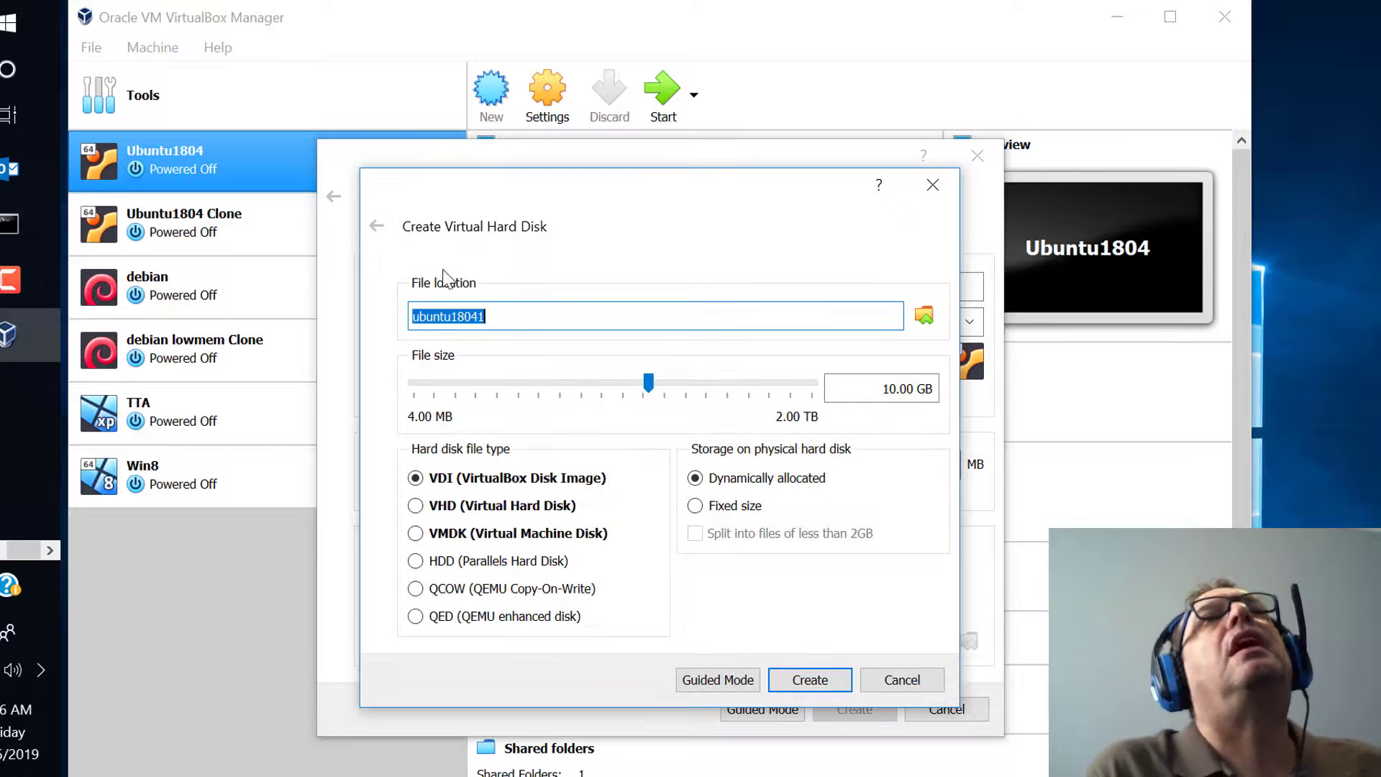
Step: Create the dynamically allocated VDI hard disk with a file size of about 36.20 GB
left_click(650, 384)
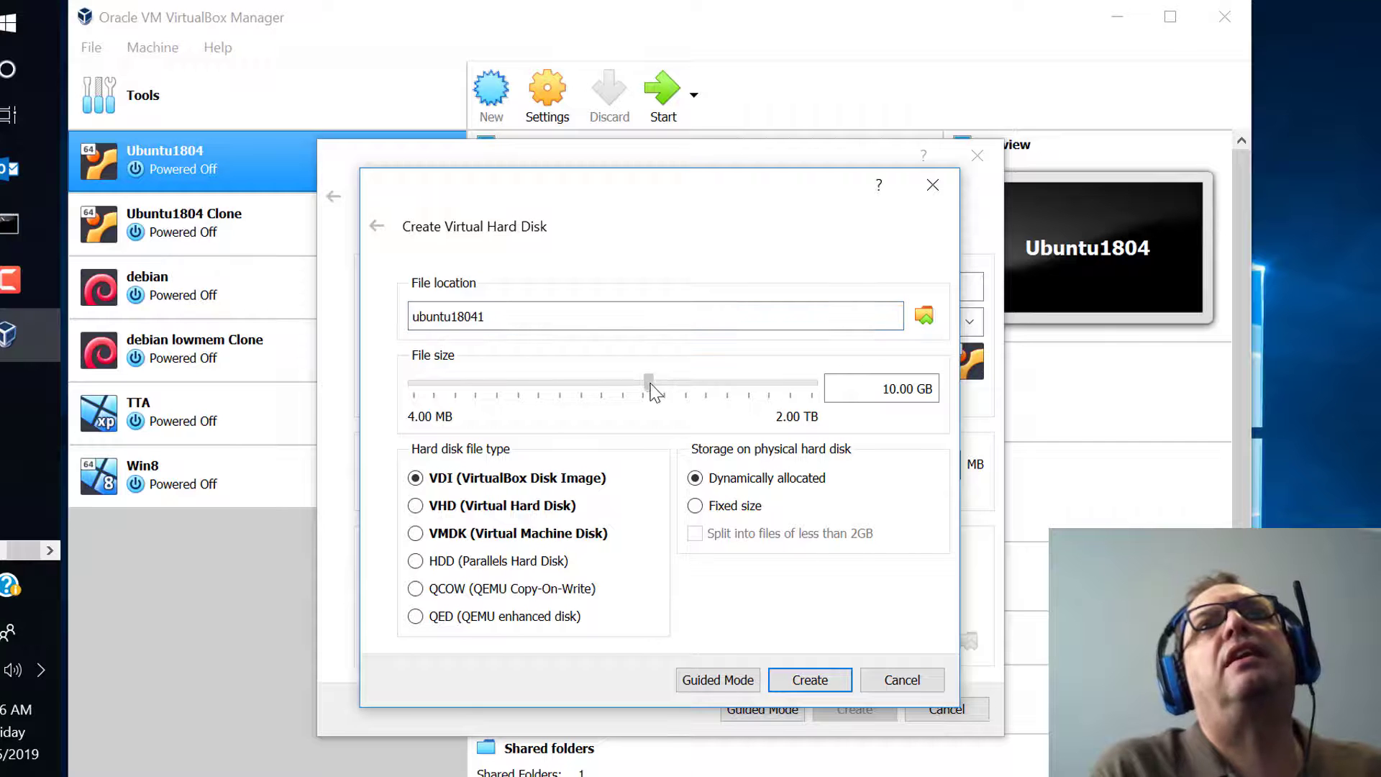
left_click_drag(665, 383, 691, 386)
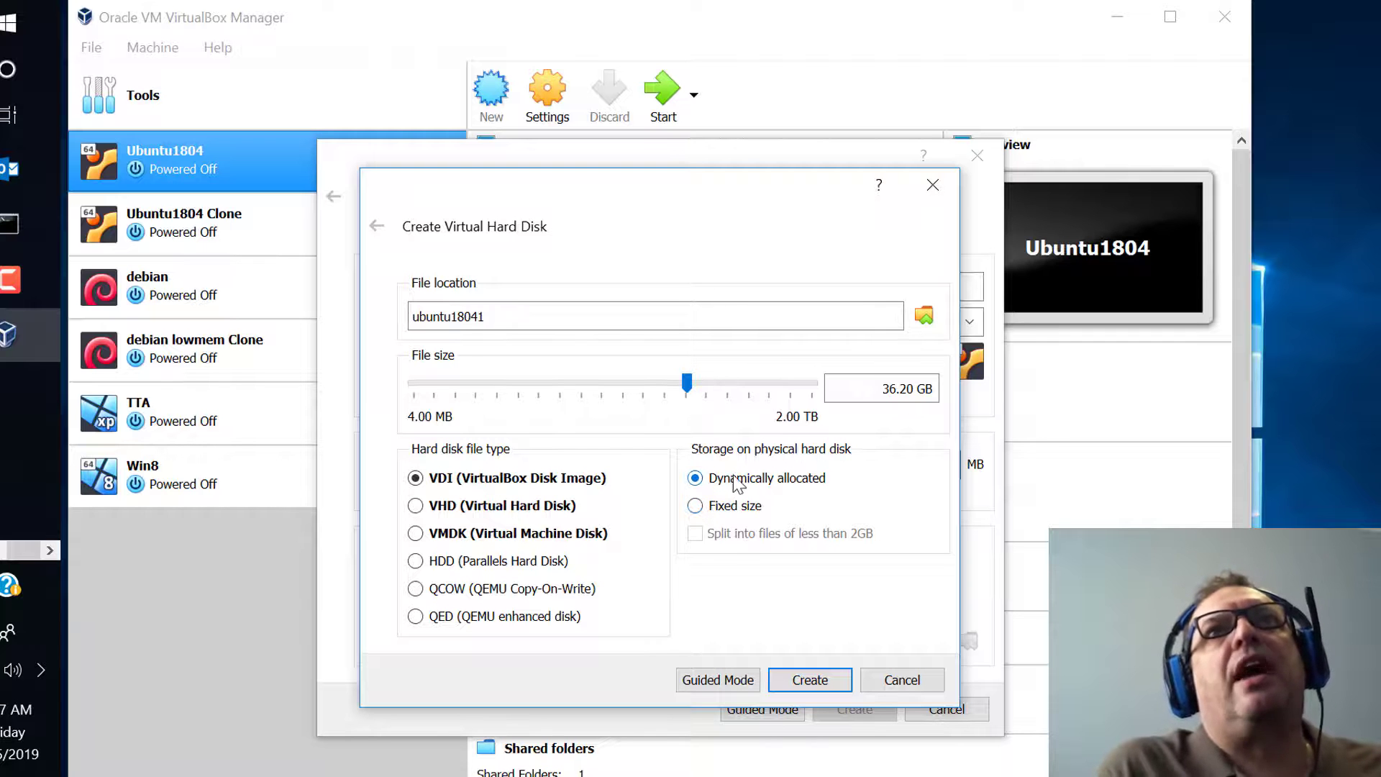
left_click(822, 681)
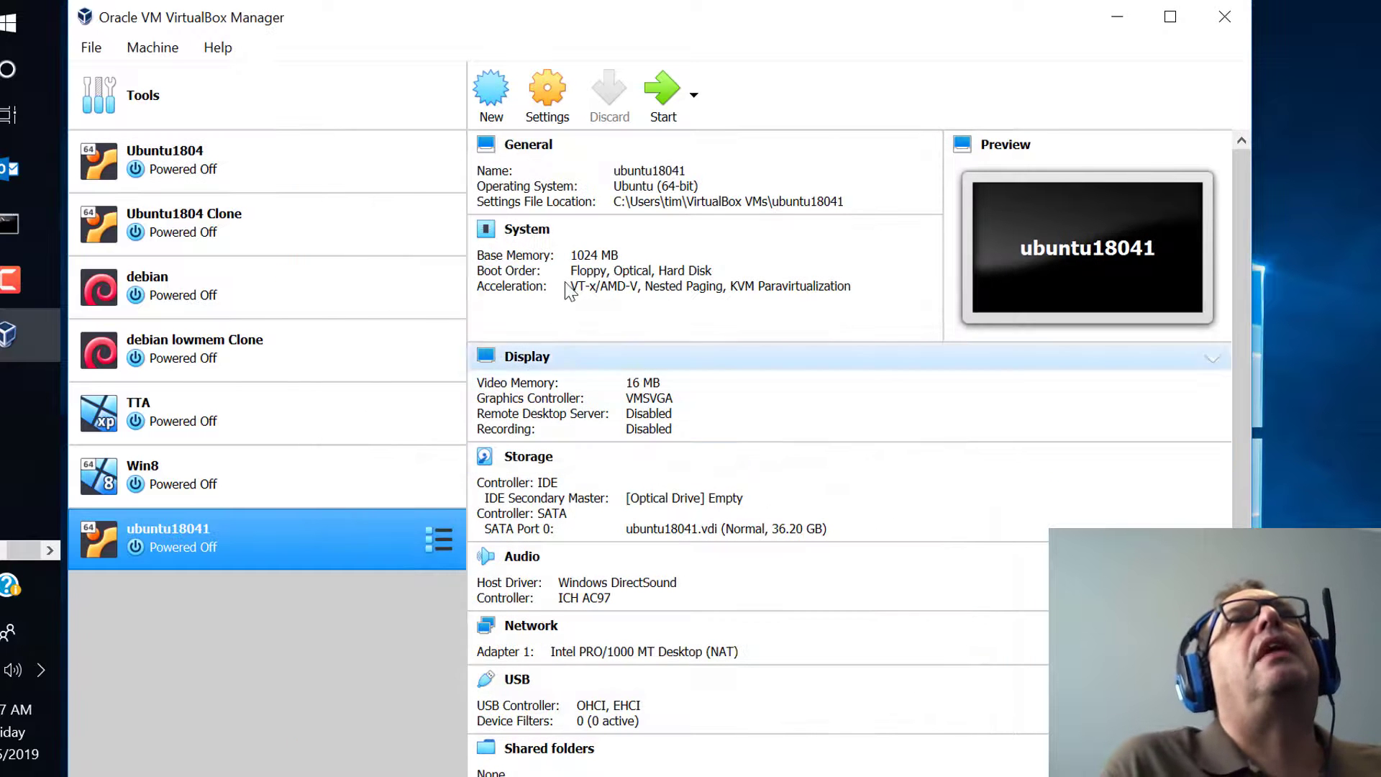
Step: In the ubuntu18041 system settings, set the base memory to about 3285 MB and disable Floppy in the boot order
left_click(544, 104)
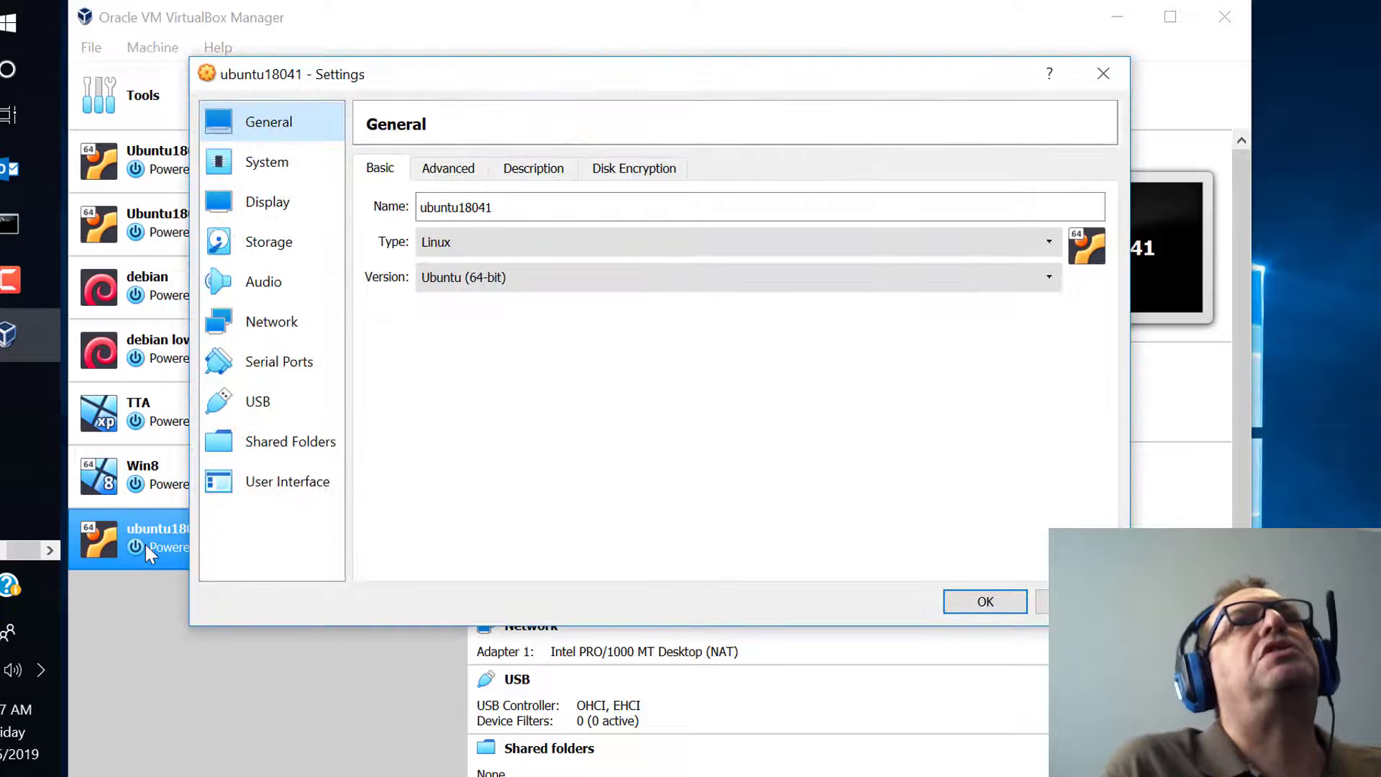
left_click(283, 158)
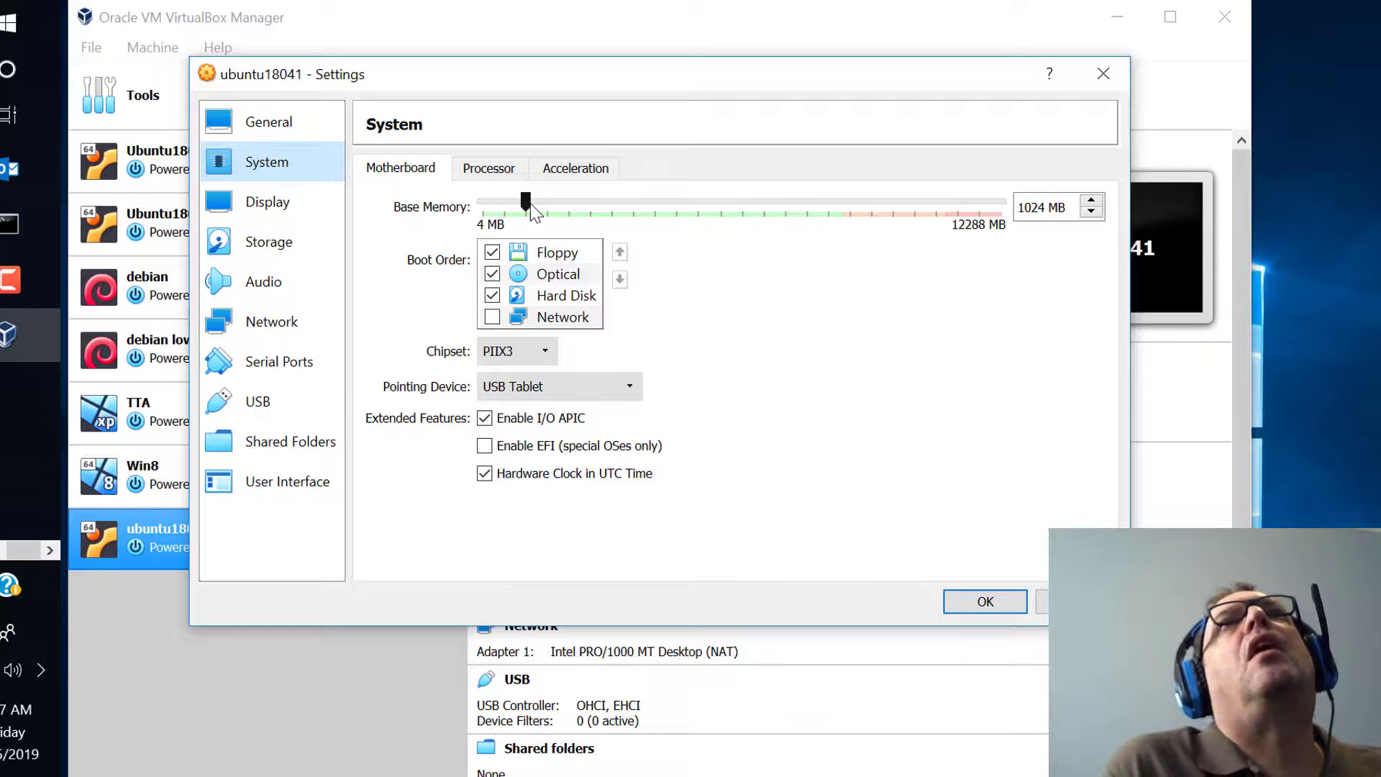
left_click_drag(527, 205, 624, 210)
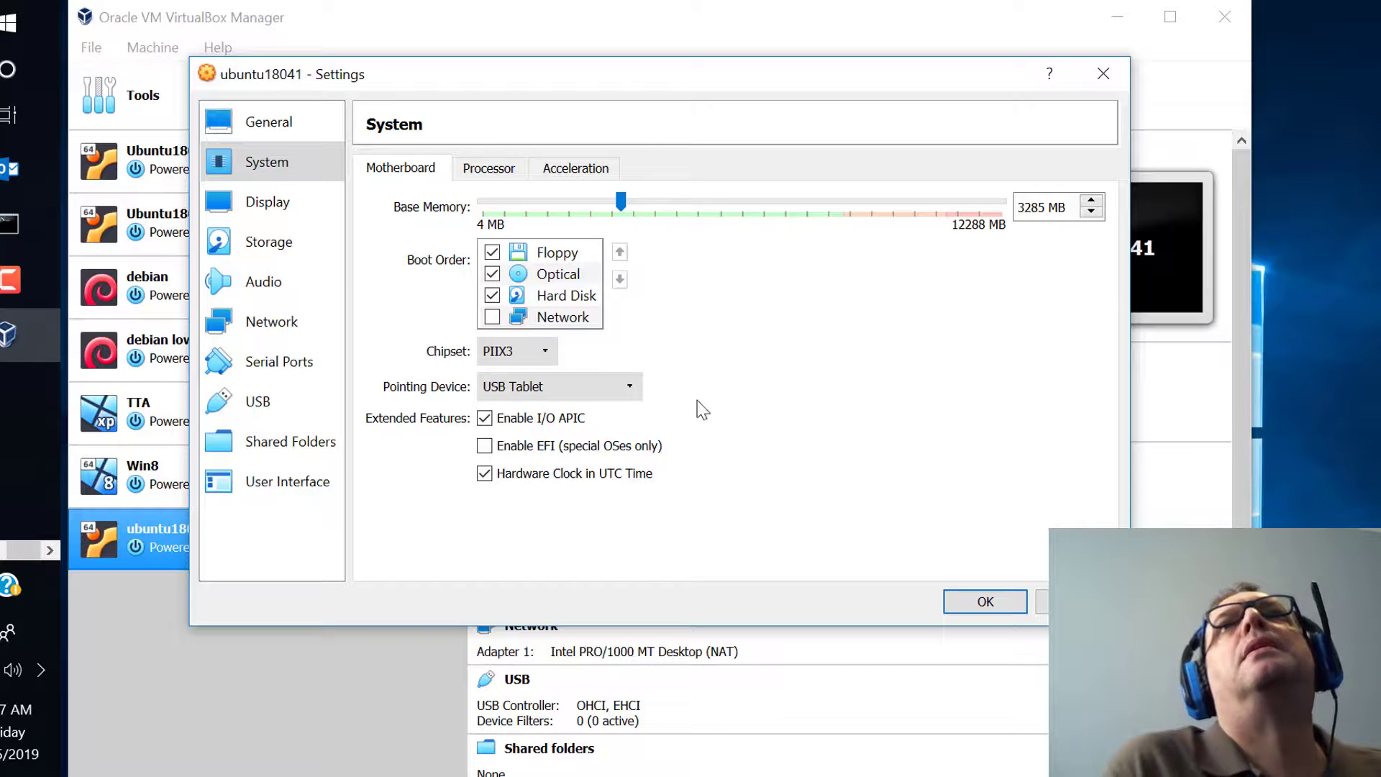
left_click(496, 253)
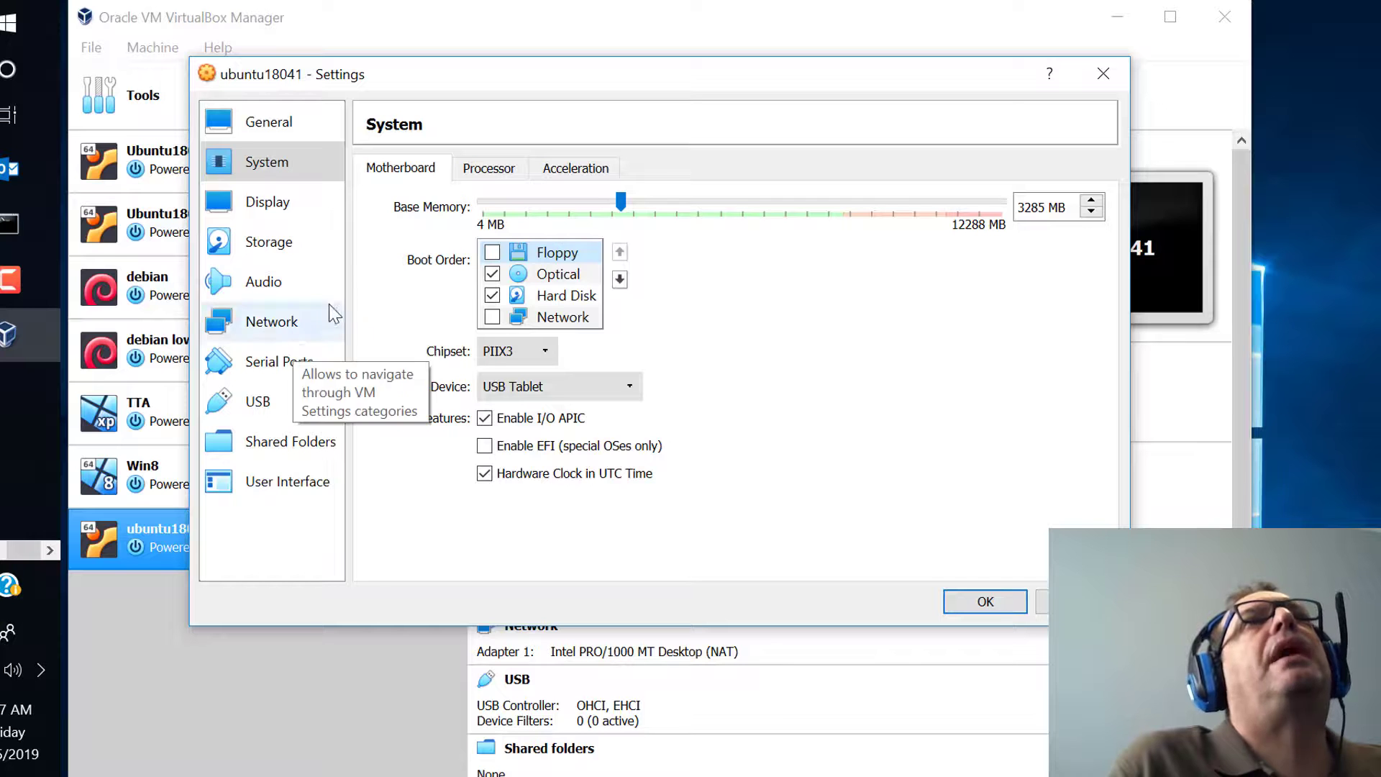
Step: Raise the virtual machine's video memory to the maximum of 128 MB in its display settings
left_click(248, 202)
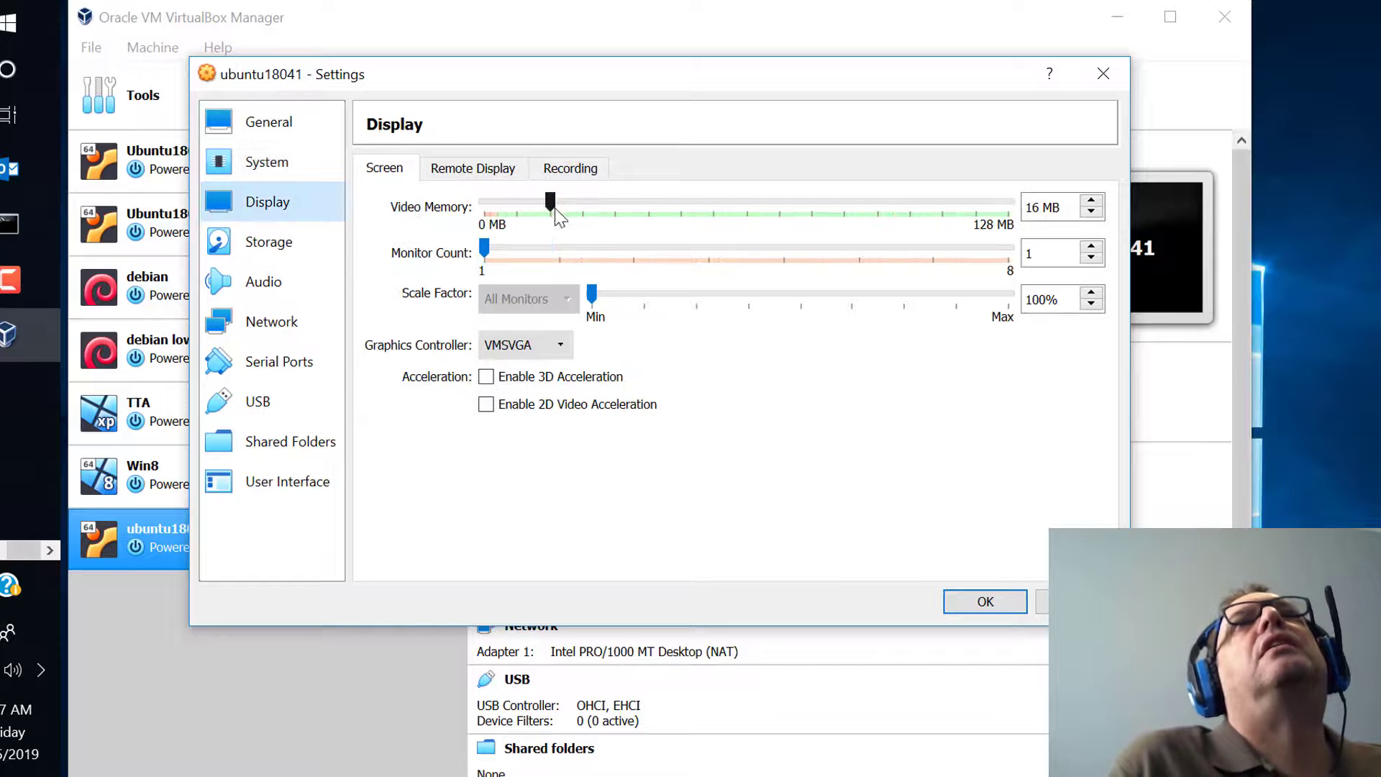
left_click_drag(551, 205, 1061, 222)
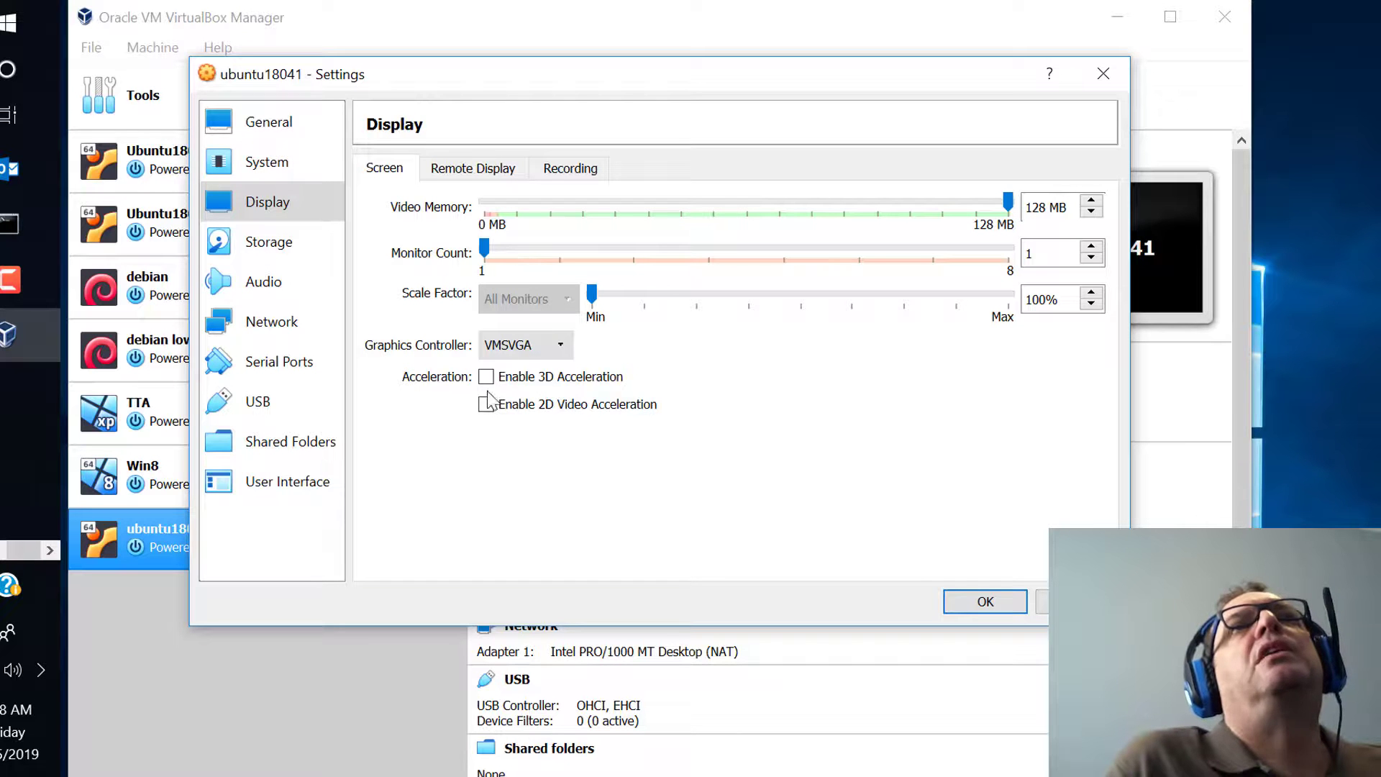
Step: Load ubuntu-18.04-desktop-amd64(1).iso from the Desktop folder into the virtual machine's empty IDE optical drive
left_click(279, 254)
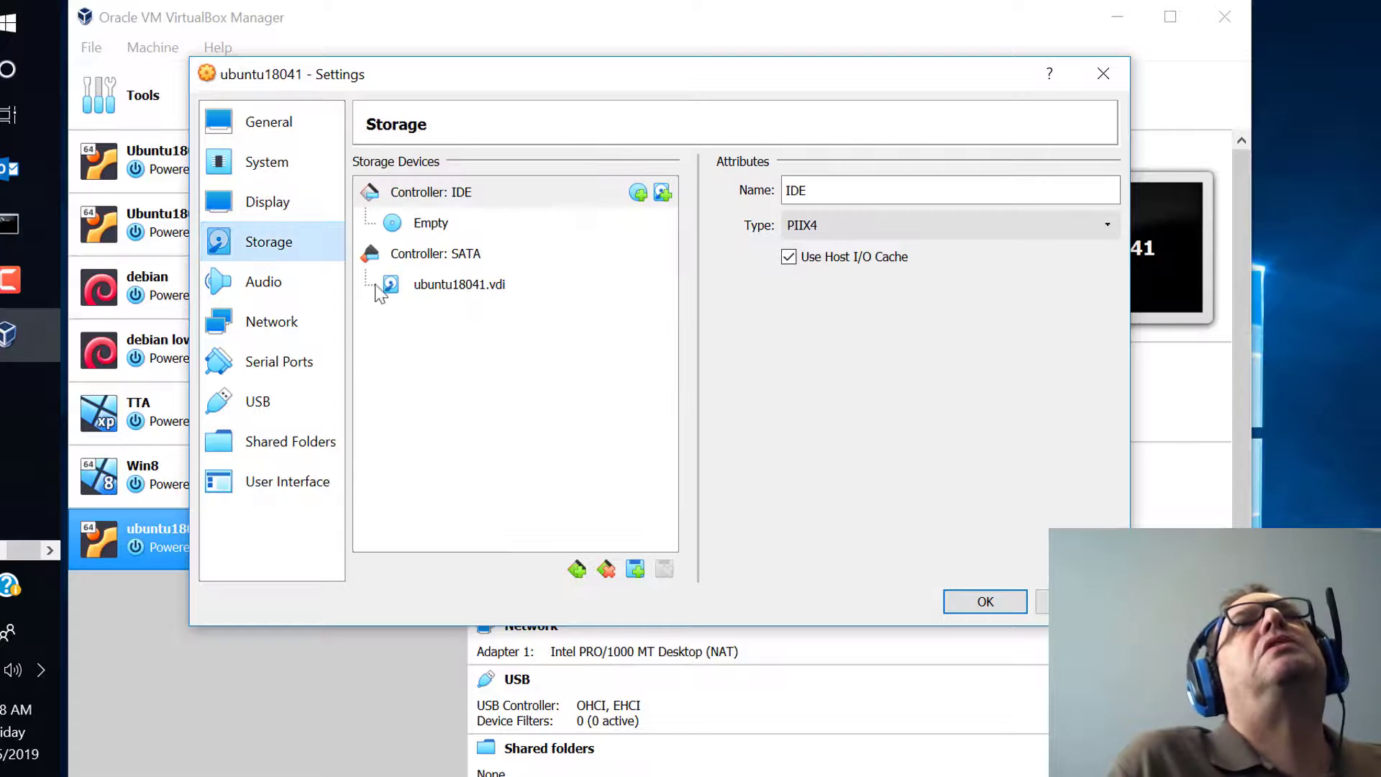
left_click(422, 225)
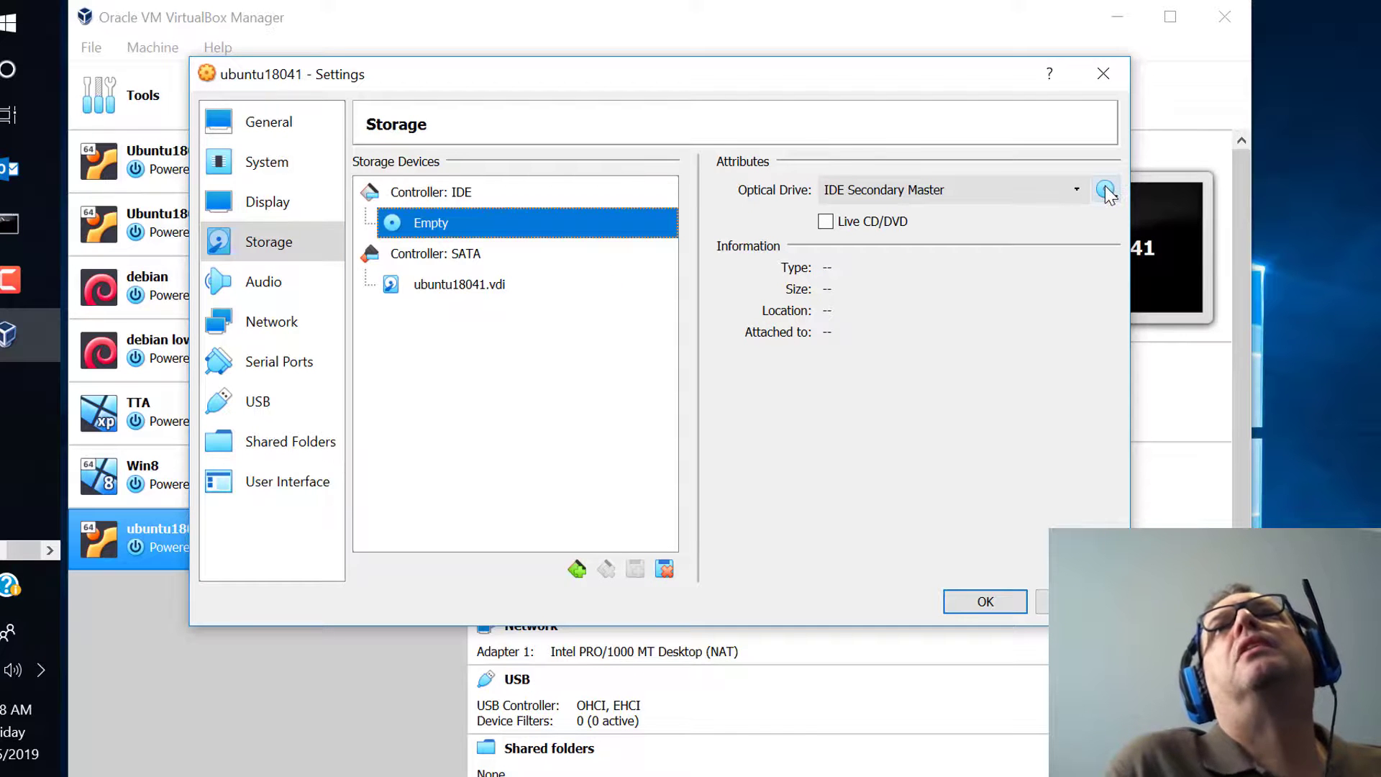
left_click(1106, 190)
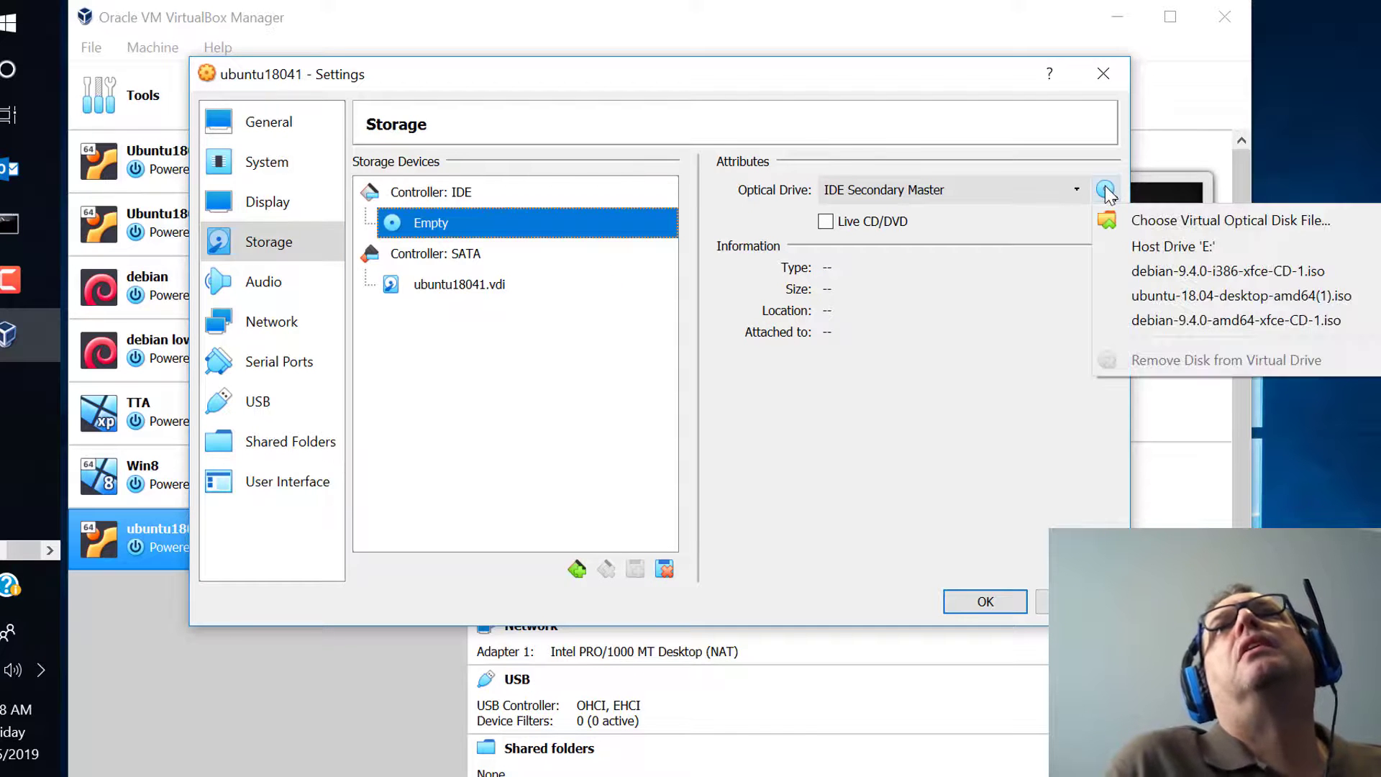
left_click(1160, 222)
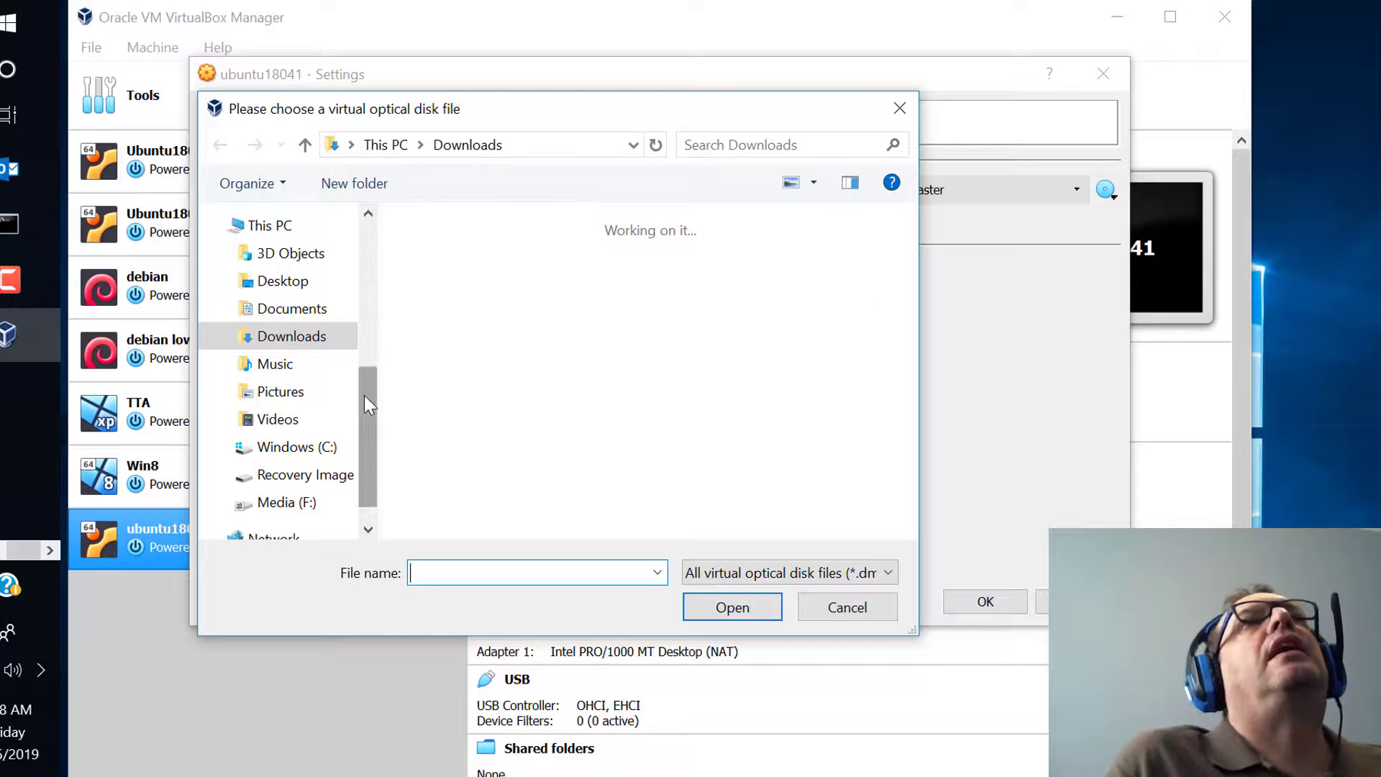
left_click(374, 355)
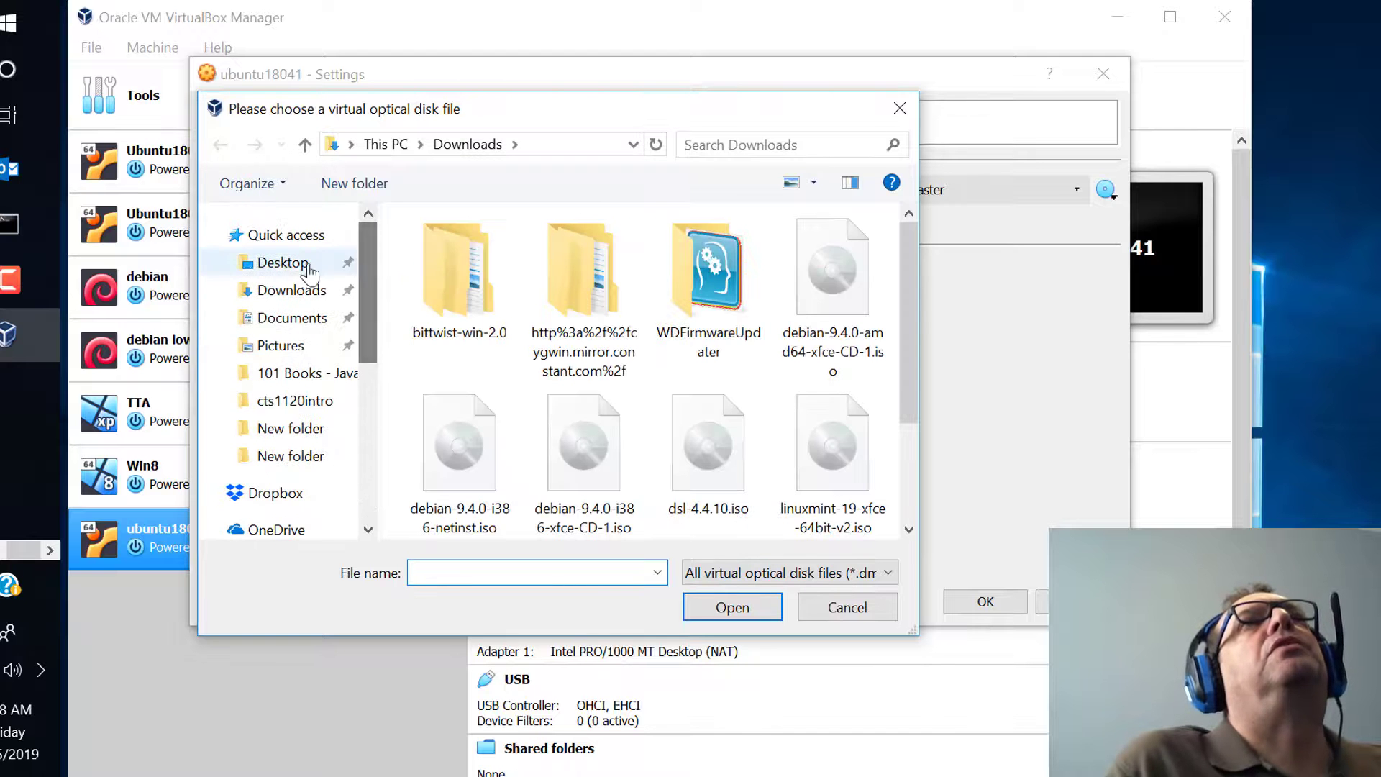
left_click(287, 266)
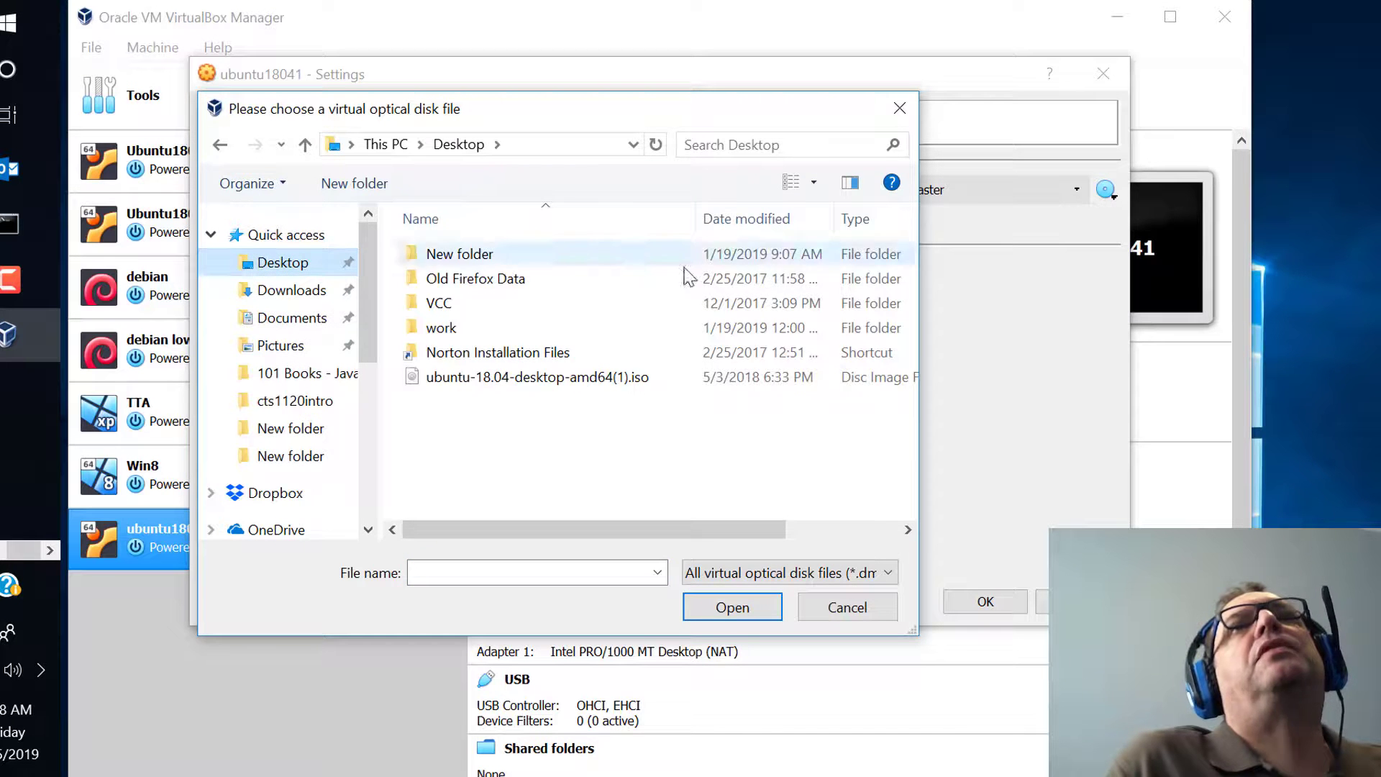
left_click(488, 381)
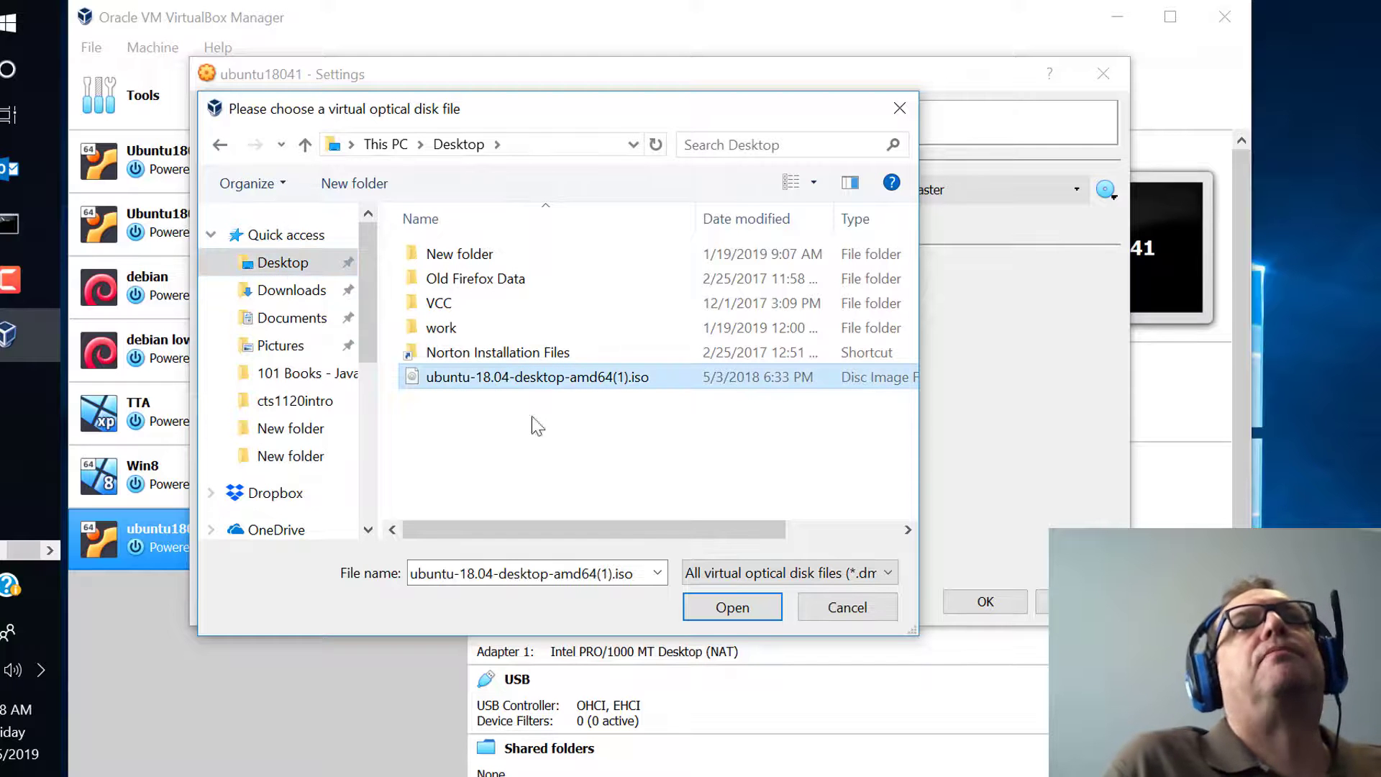
left_click(716, 612)
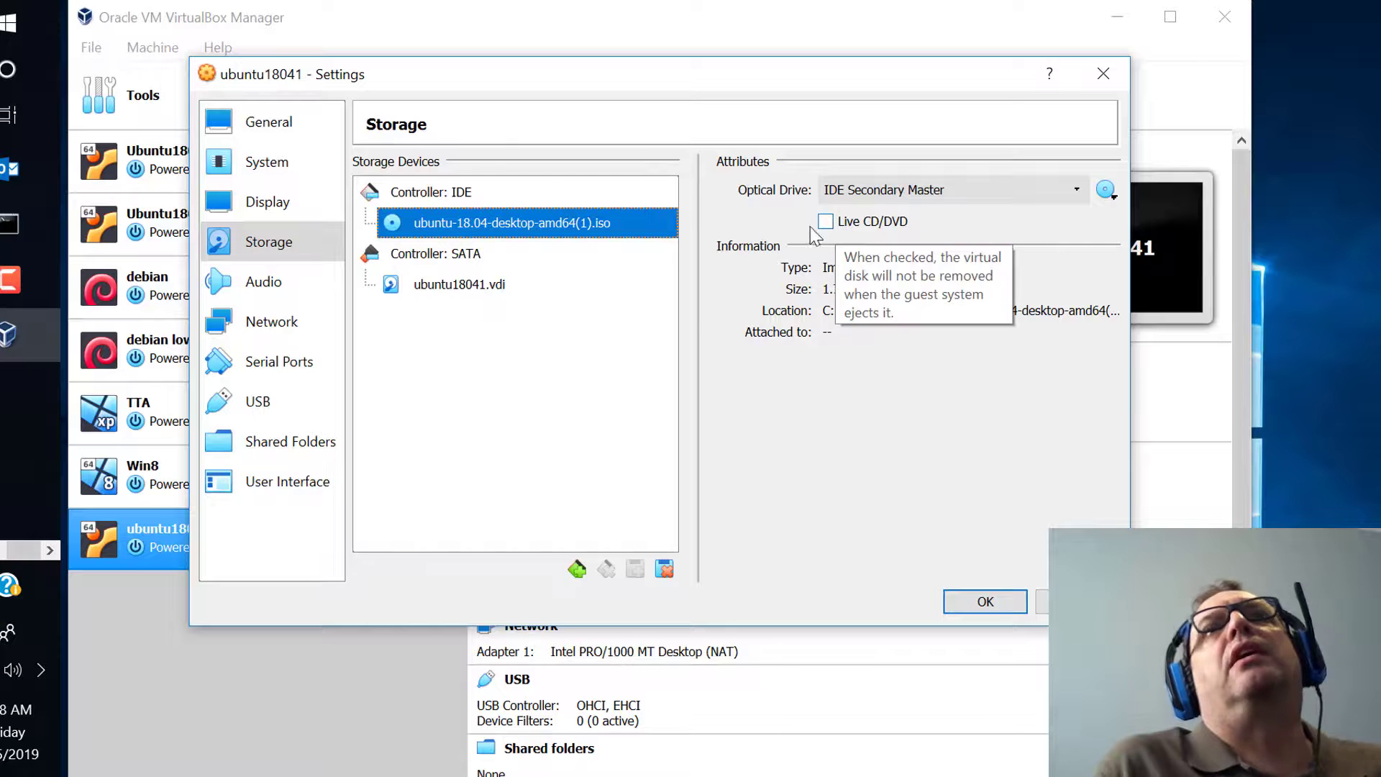
Step: Review the audio, network, serial port, USB, shared folder and user interface settings, and save the machine's configuration
left_click(280, 282)
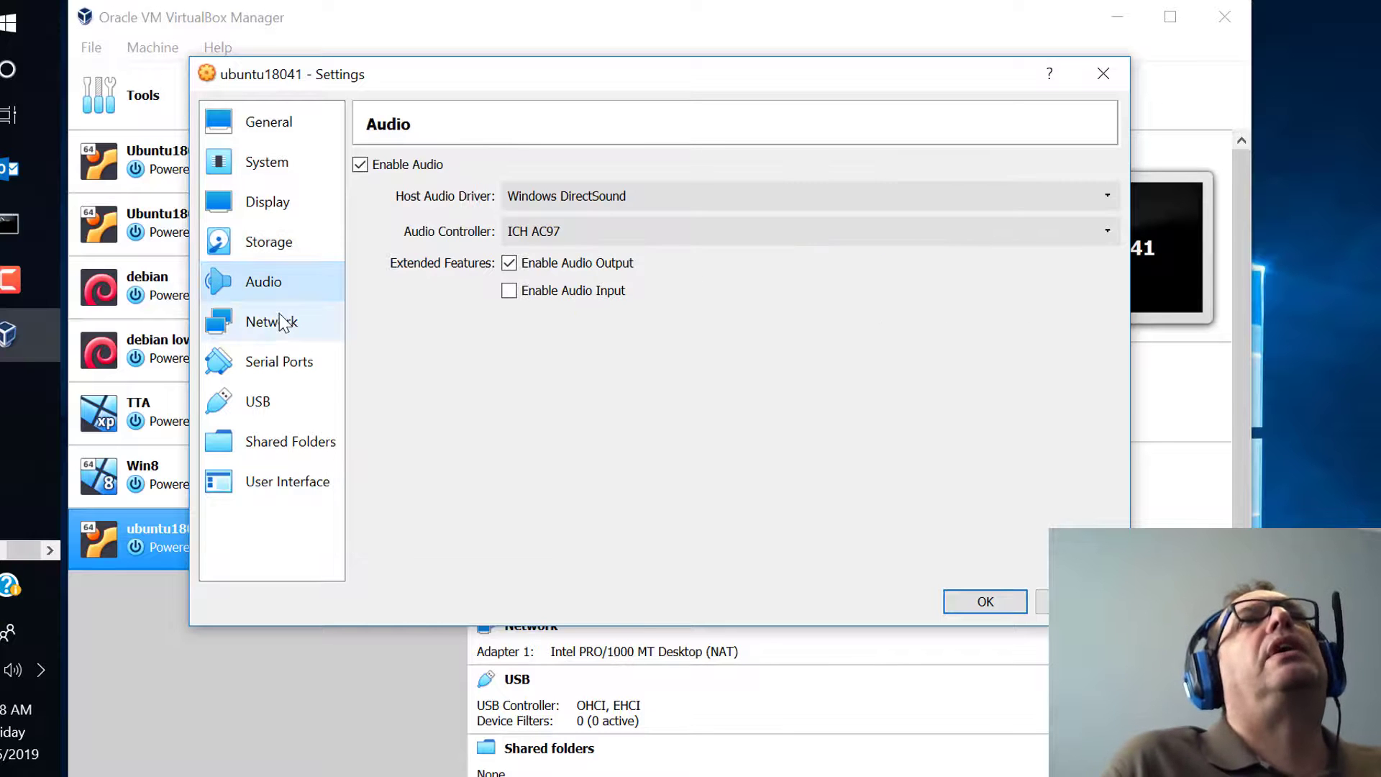
left_click(279, 329)
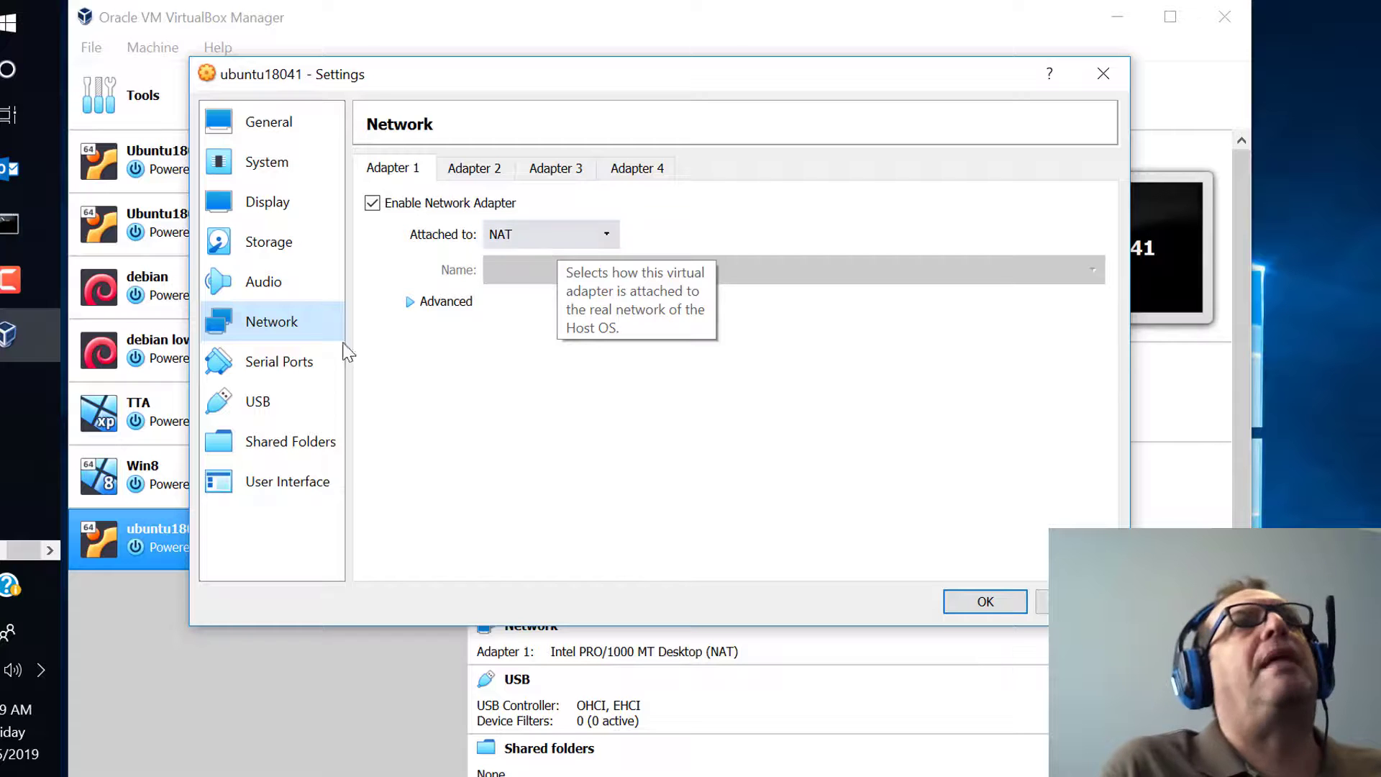
left_click(302, 365)
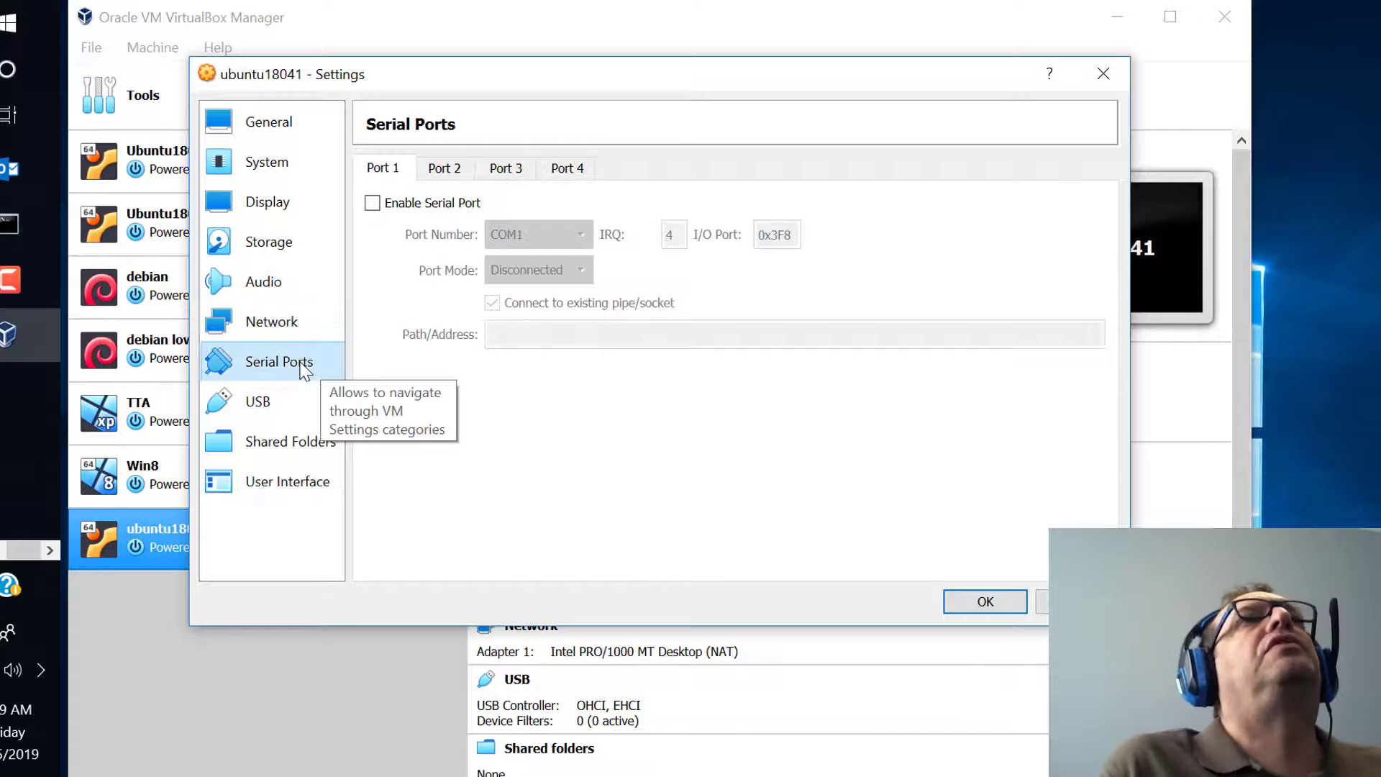
left_click(272, 400)
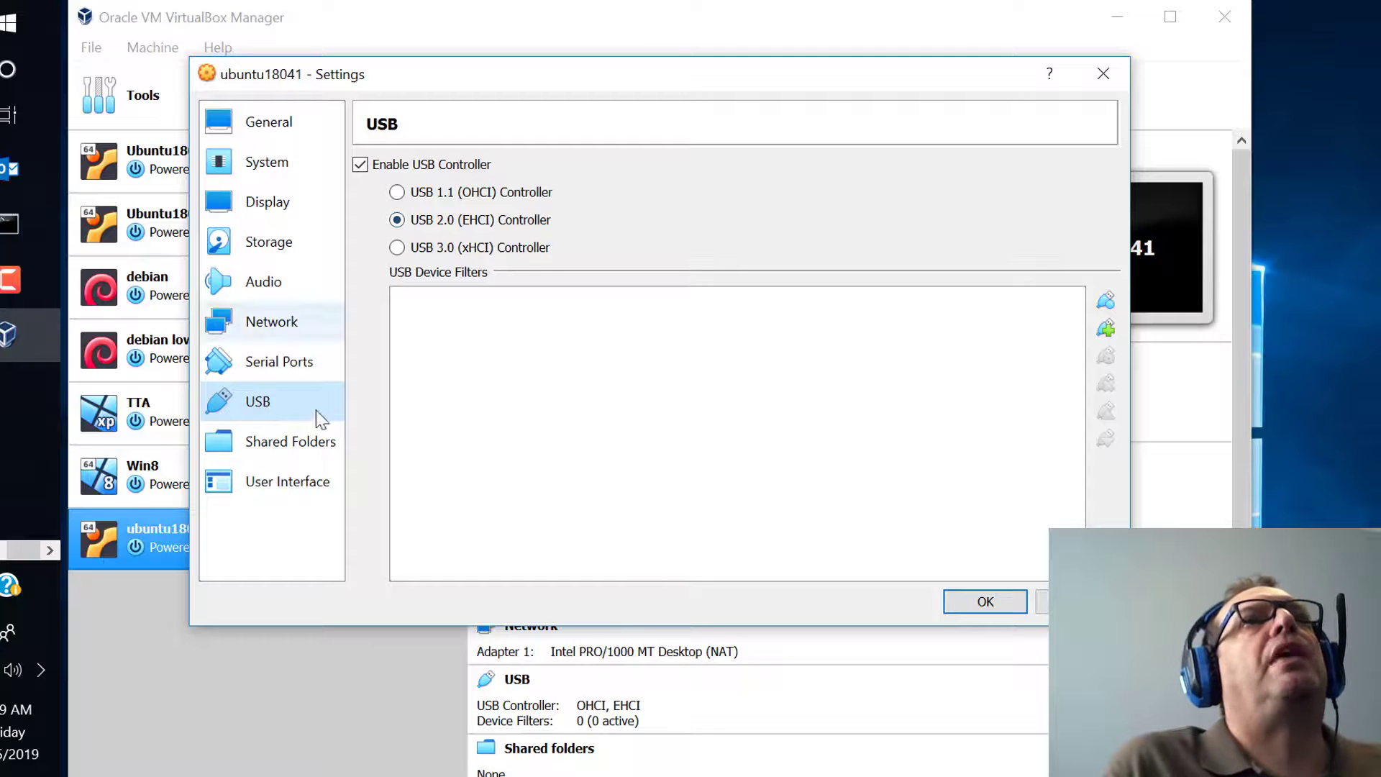
left_click(278, 451)
left_click(270, 488)
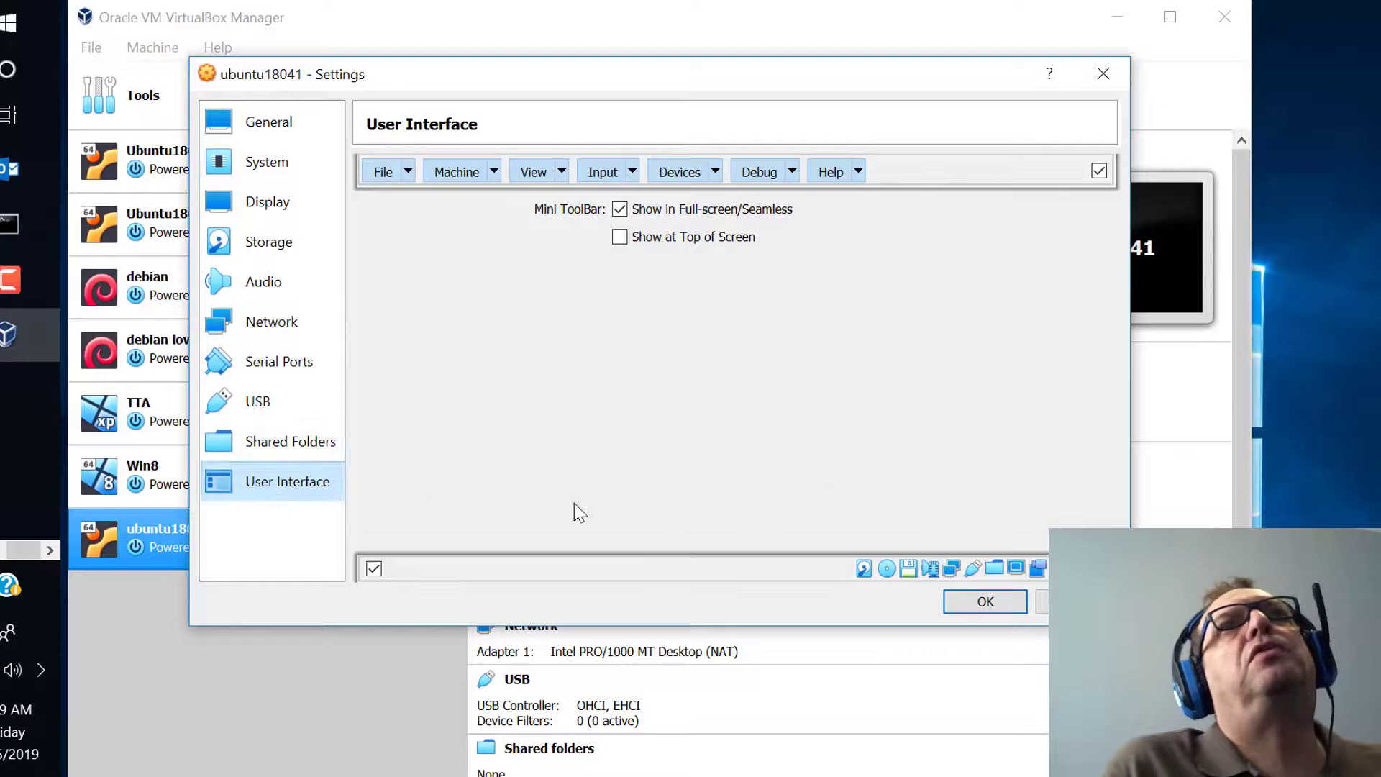
left_click(985, 601)
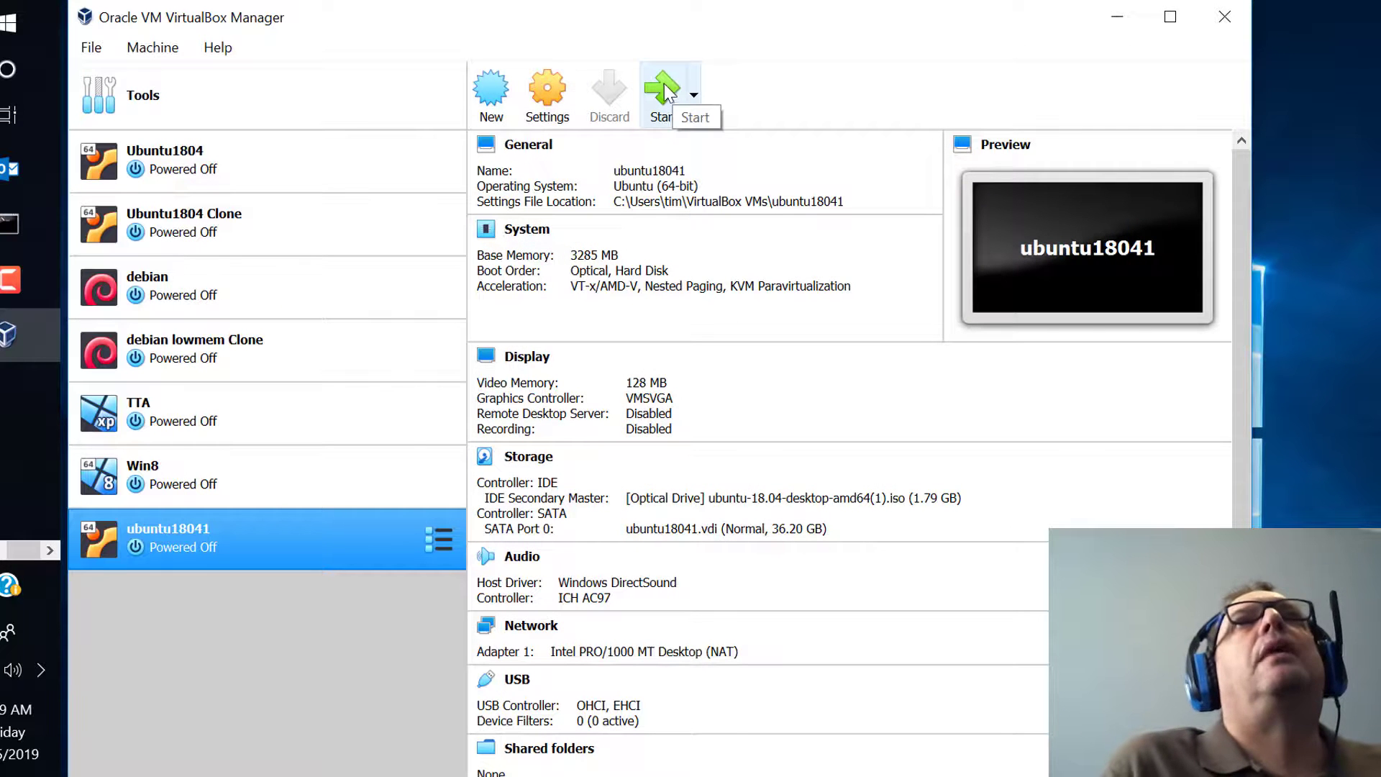
Step: Start the ubuntu18041 virtual machine in a maximized window and choose to install Ubuntu from the welcome screen
left_click(662, 91)
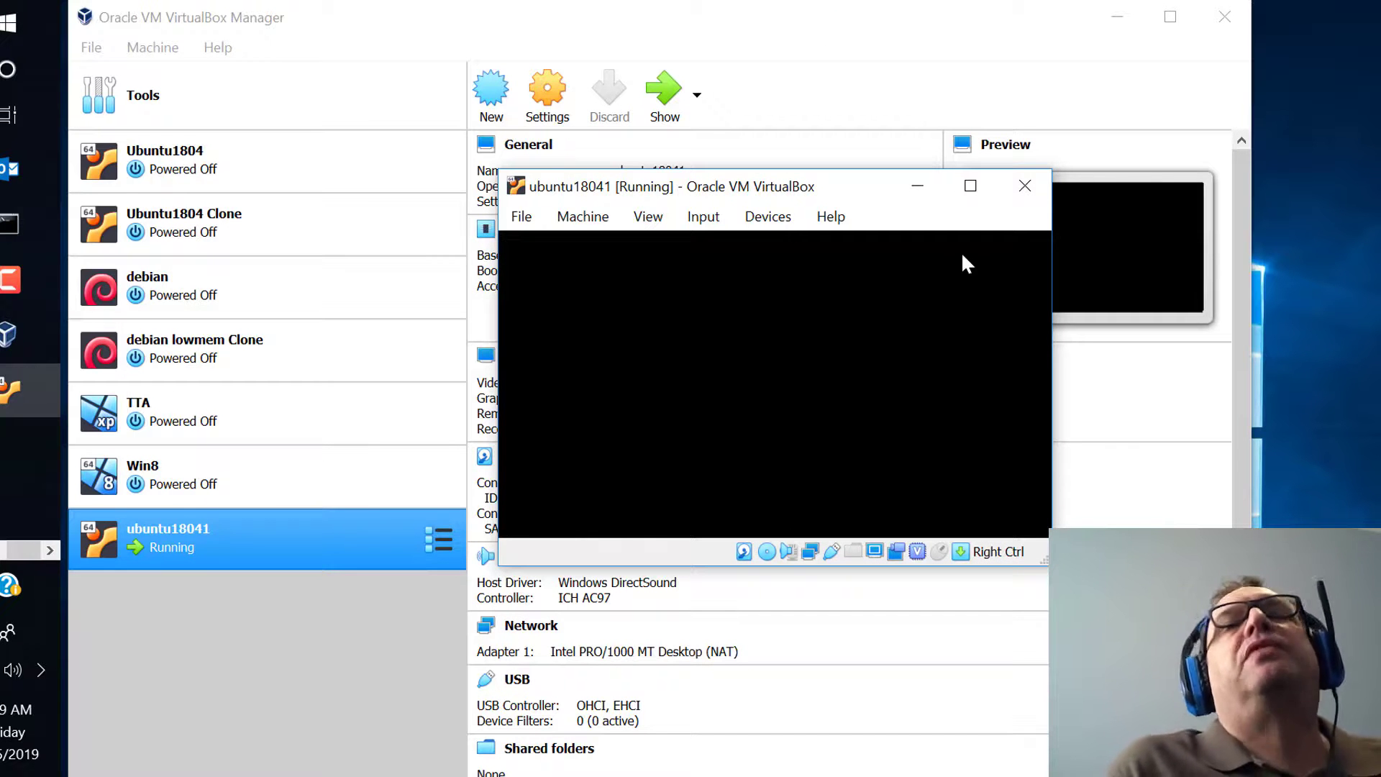
left_click(971, 188)
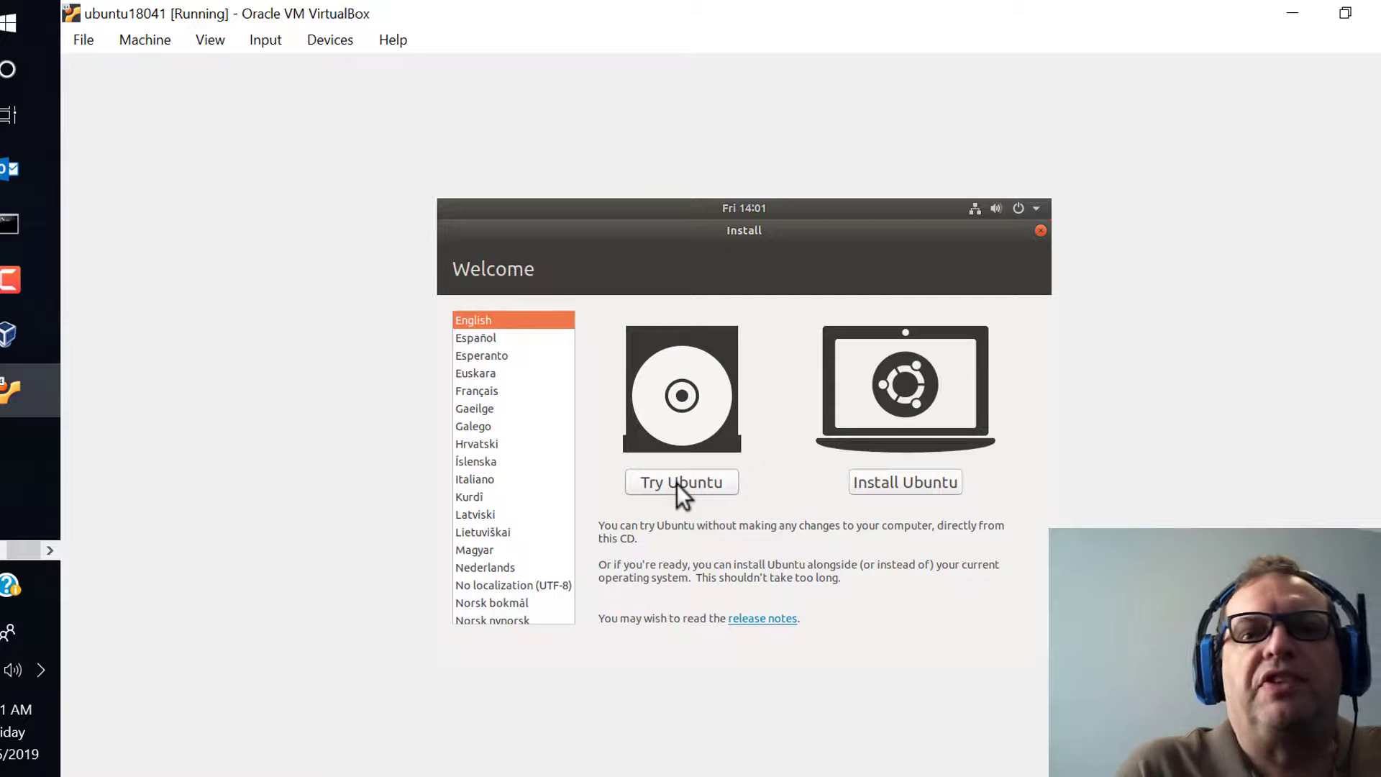
left_click(899, 486)
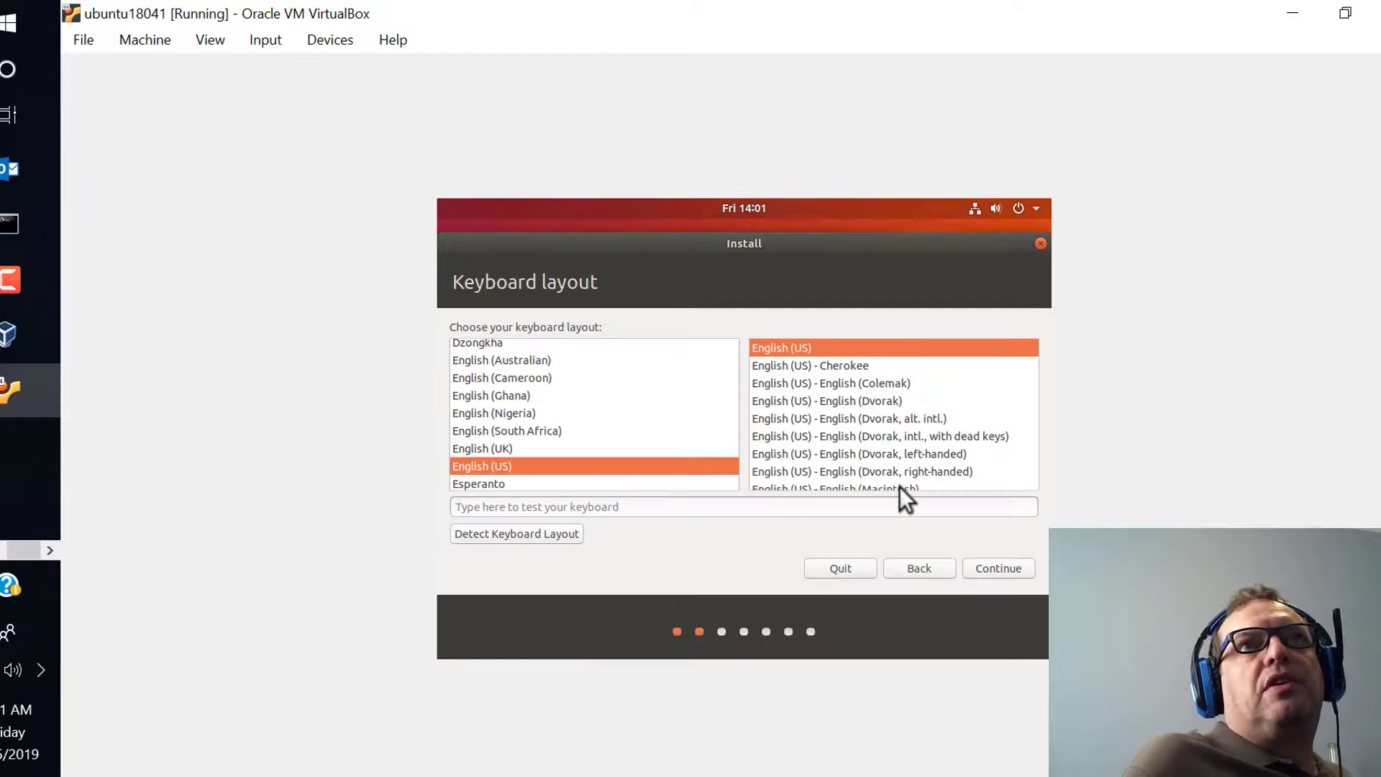
Step: Accept the English (US) keyboard layout and choose a normal installation without downloading updates or third-party software
left_click(988, 571)
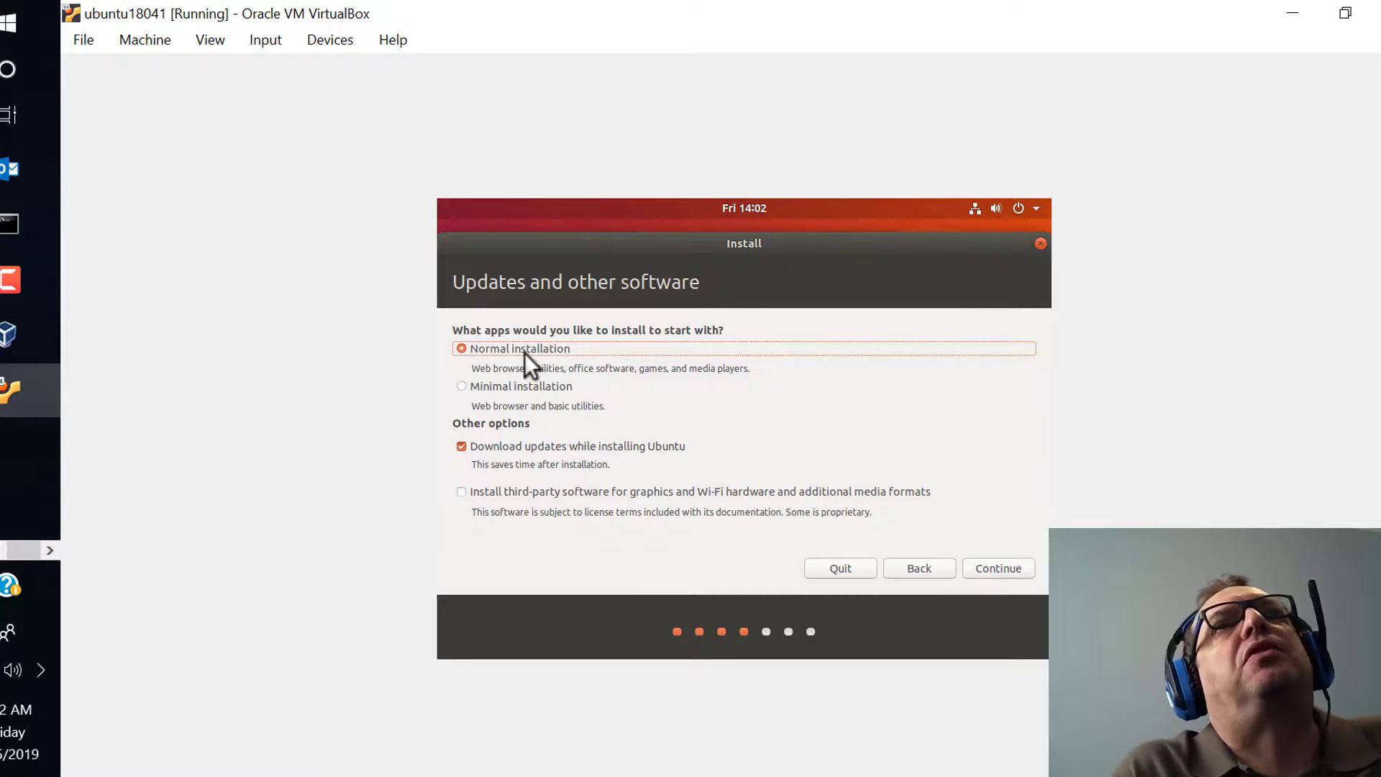
left_click(464, 448)
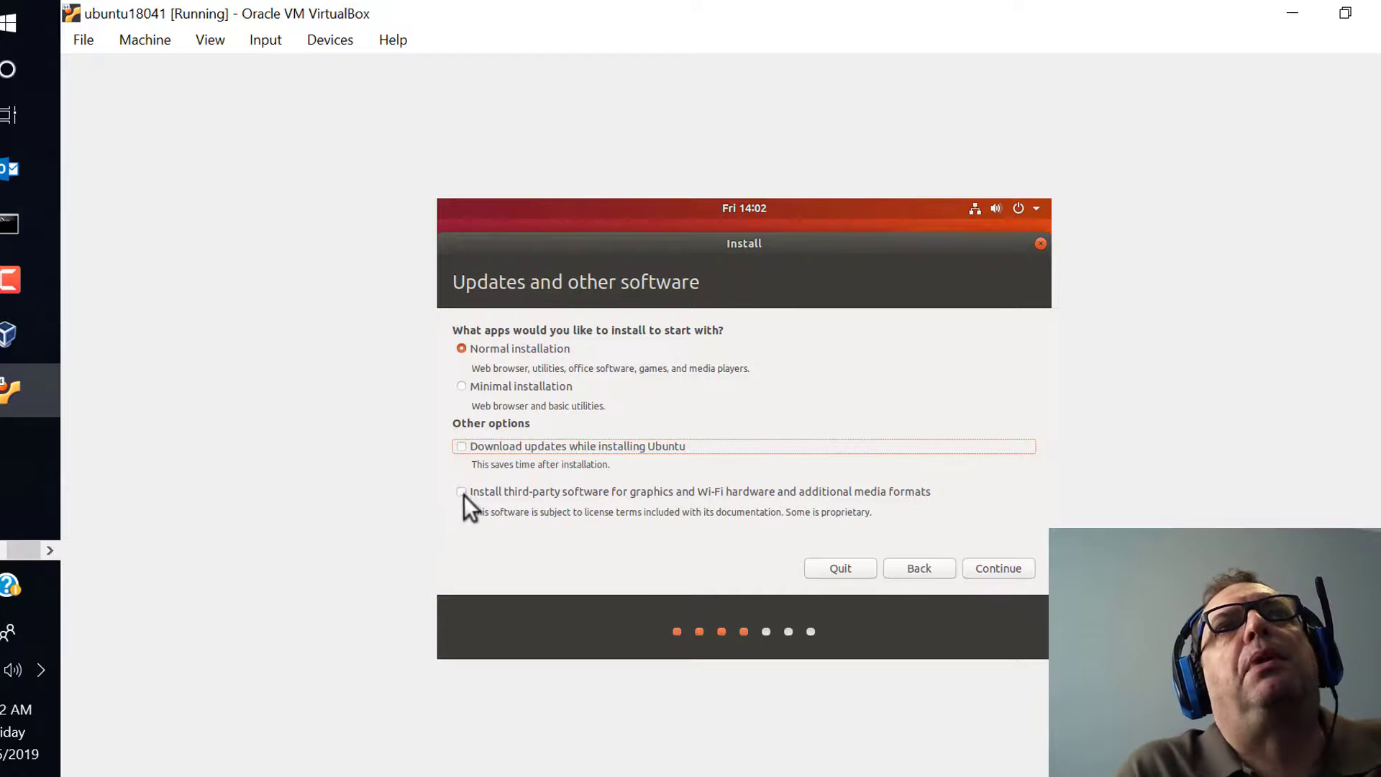
left_click(986, 567)
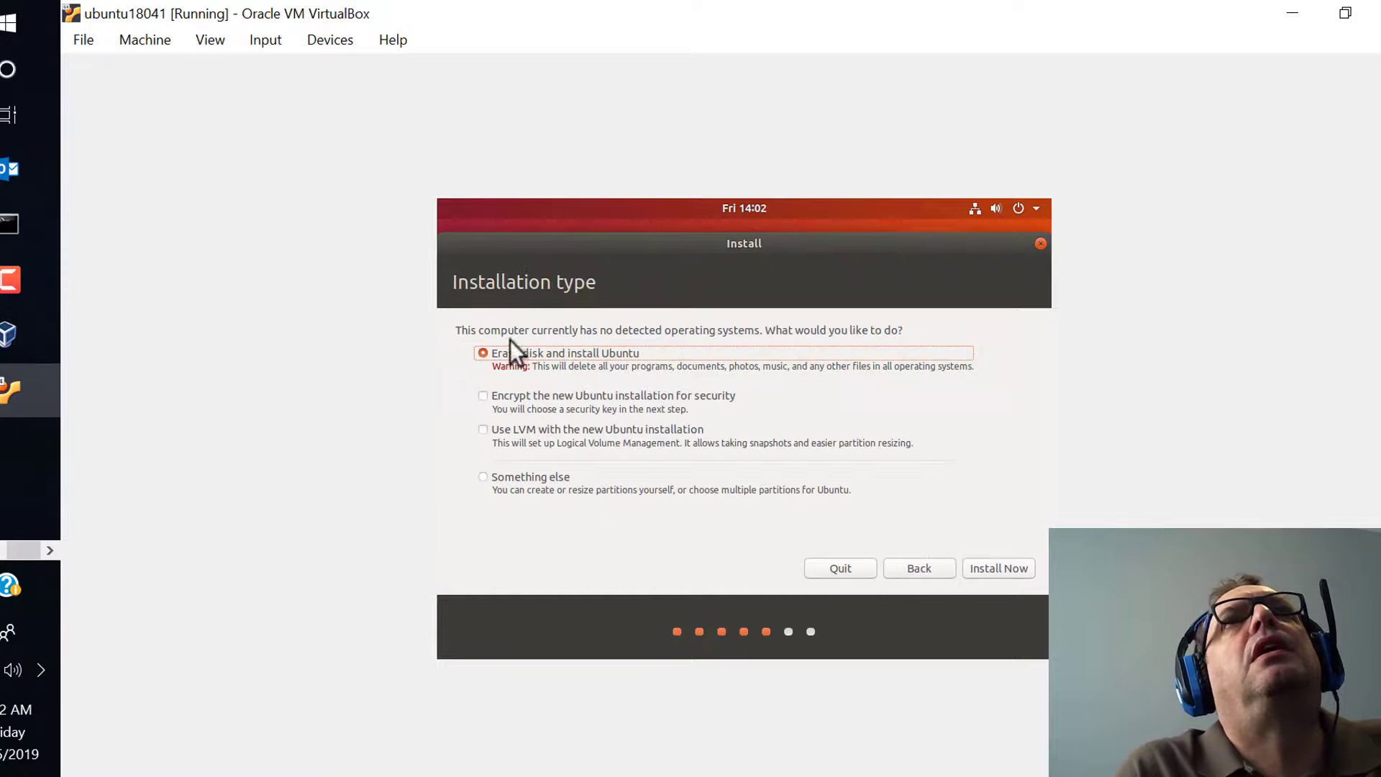
Step: Start the installation with the option to erase the disk and install Ubuntu, and approve writing the changes to disk
left_click(1000, 566)
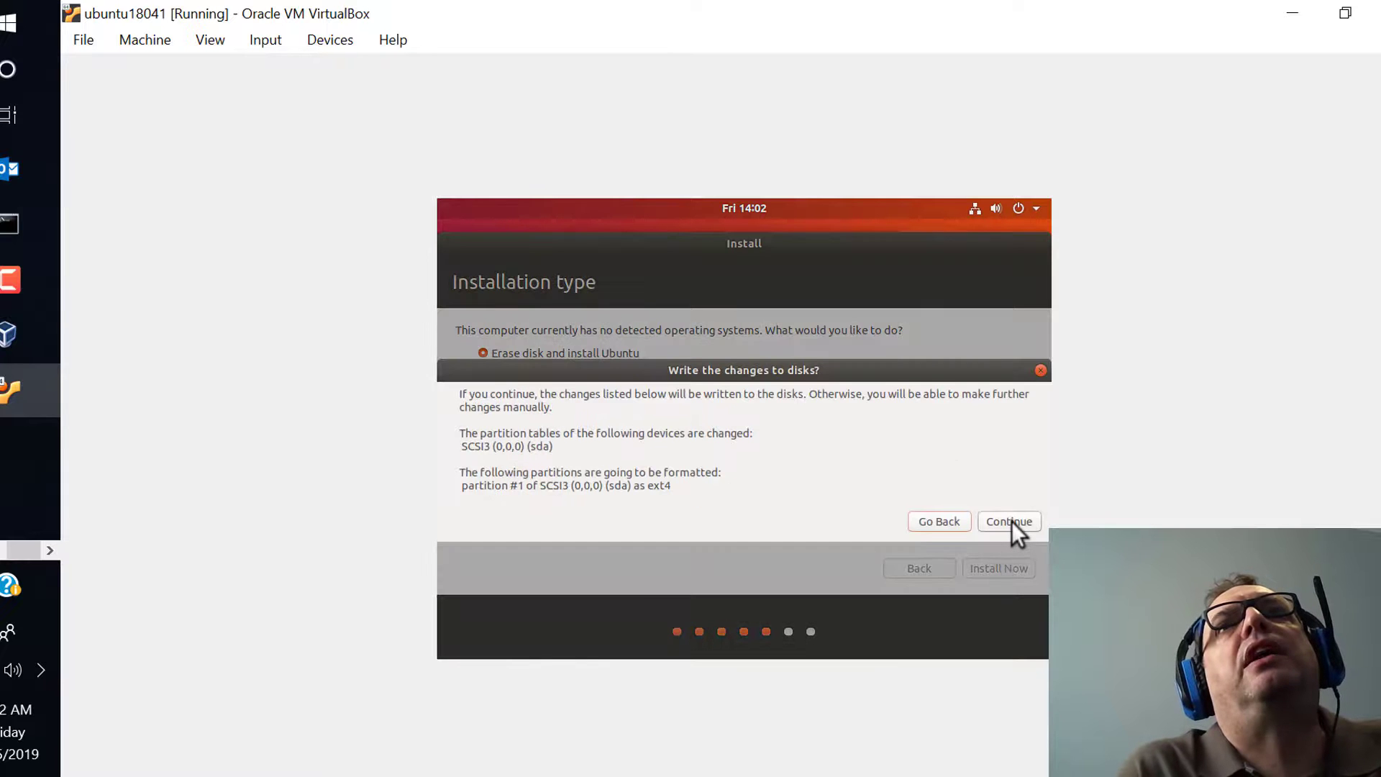
left_click(1010, 521)
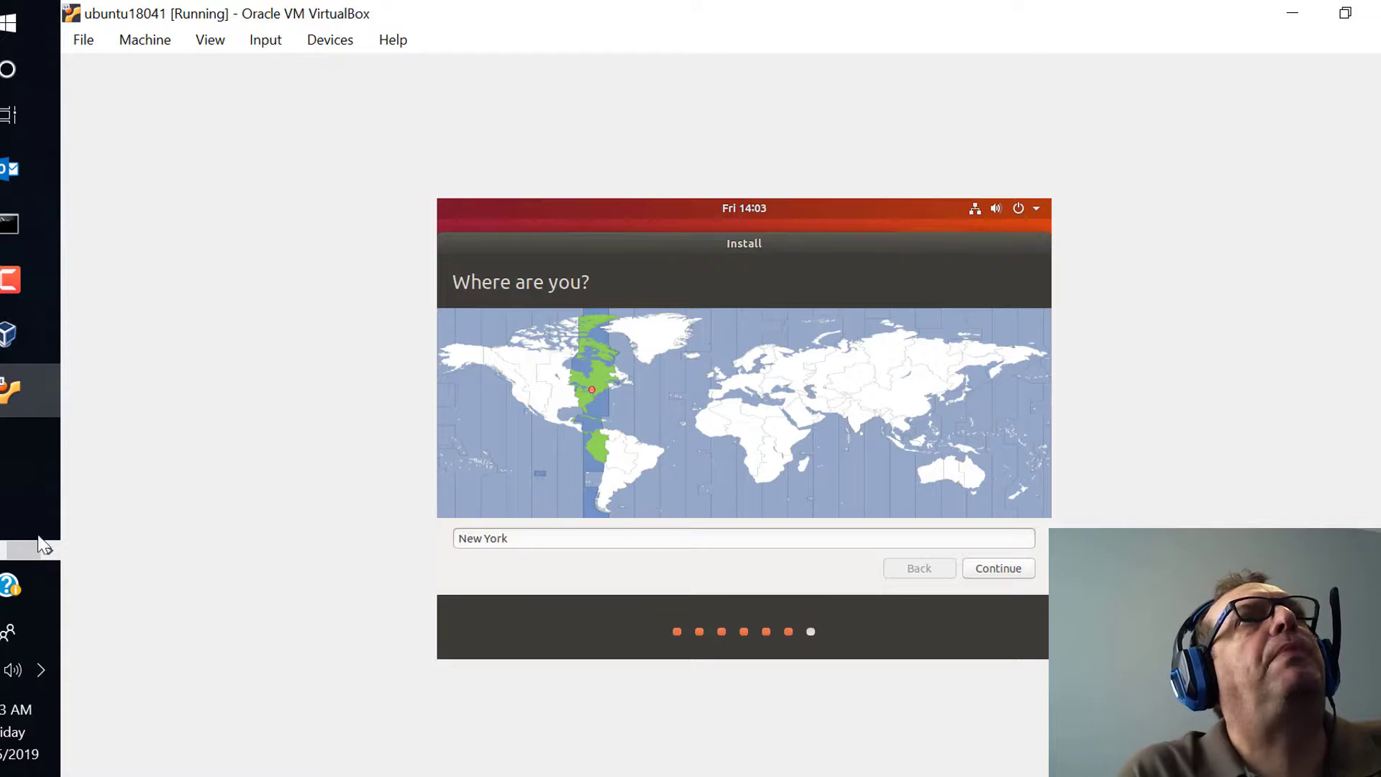
left_click(1292, 12)
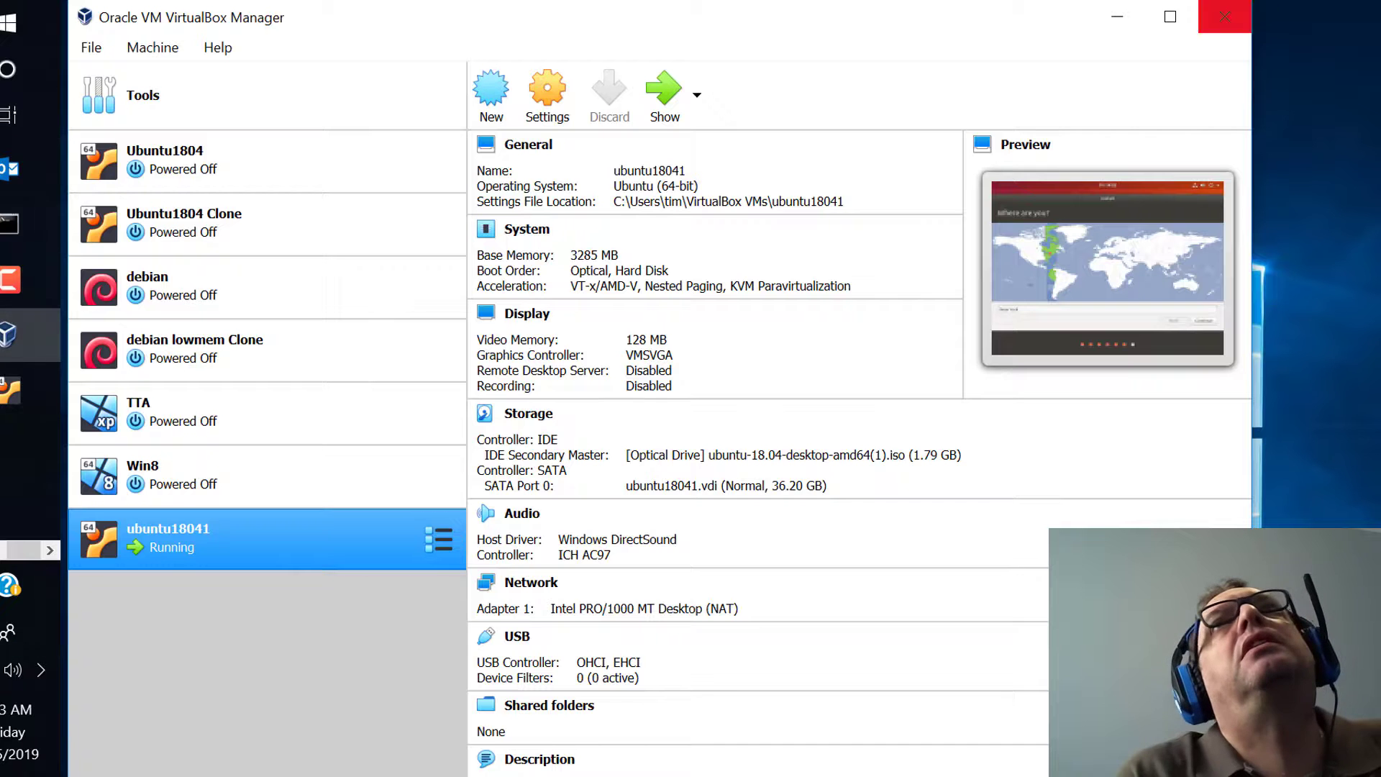
left_click(1117, 16)
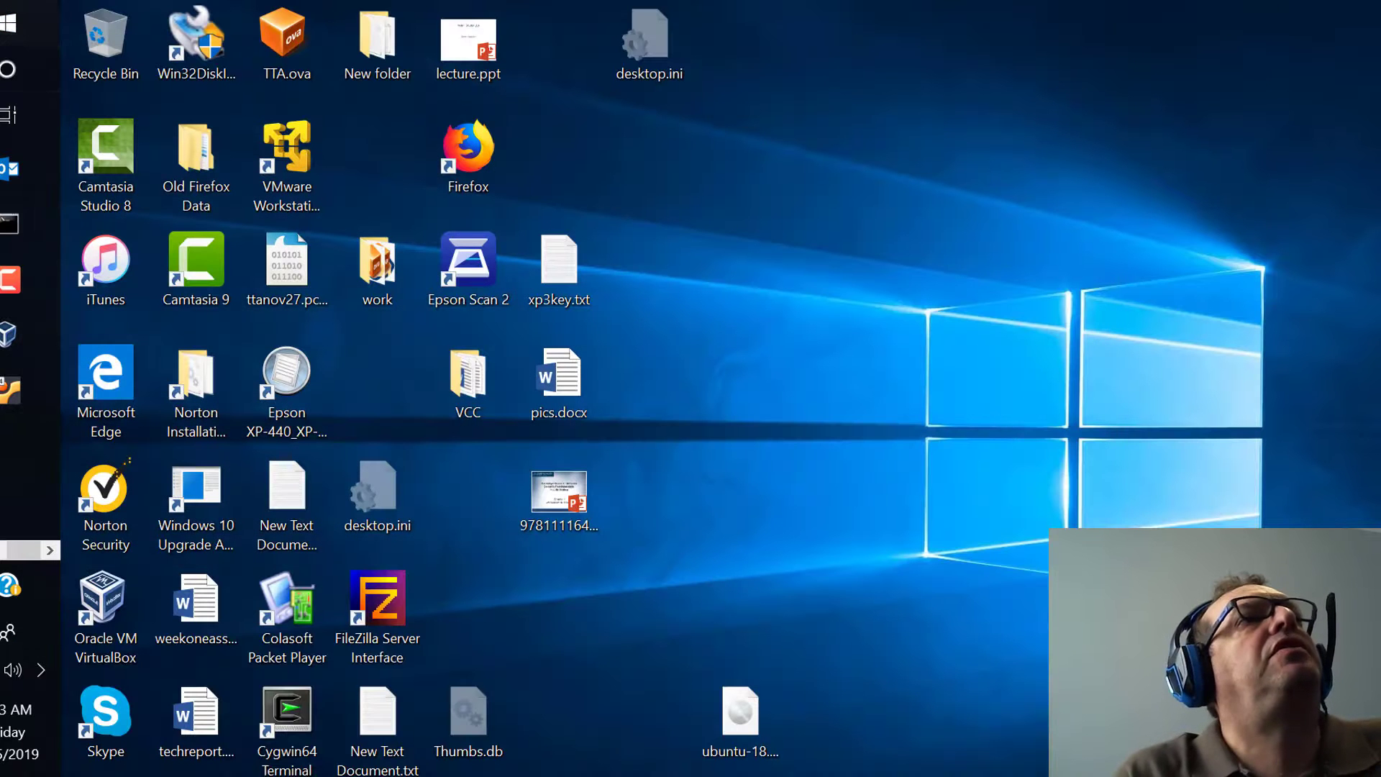
left_click(28, 389)
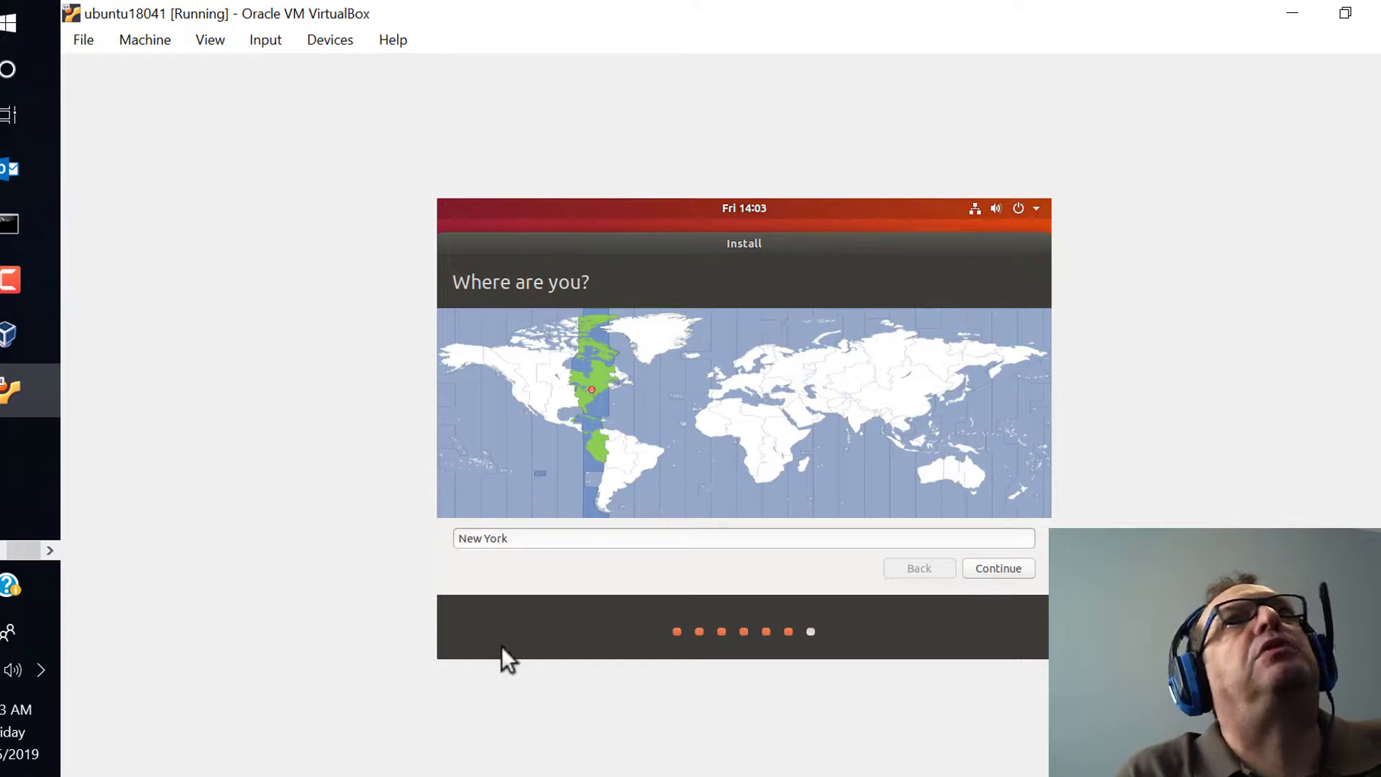
left_click(1346, 13)
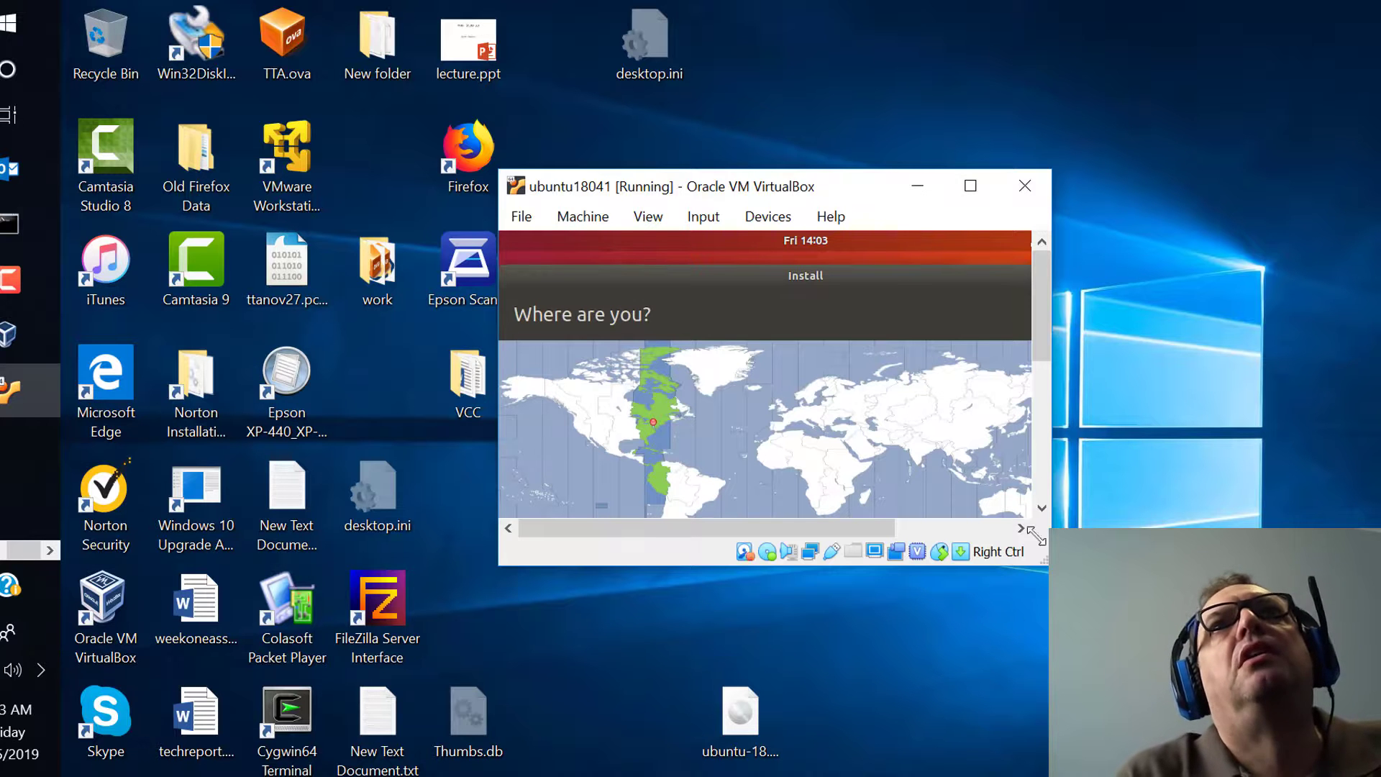
left_click(969, 188)
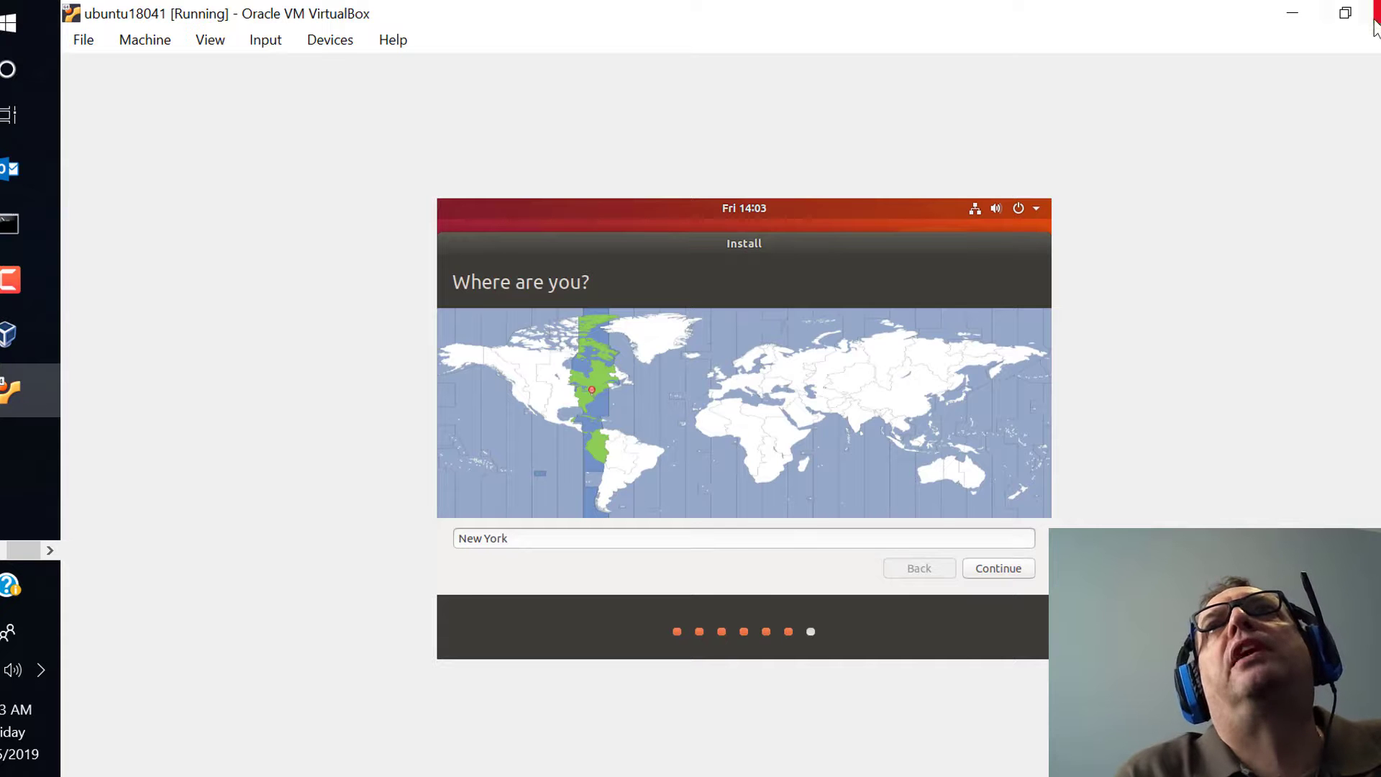
left_click(1344, 12)
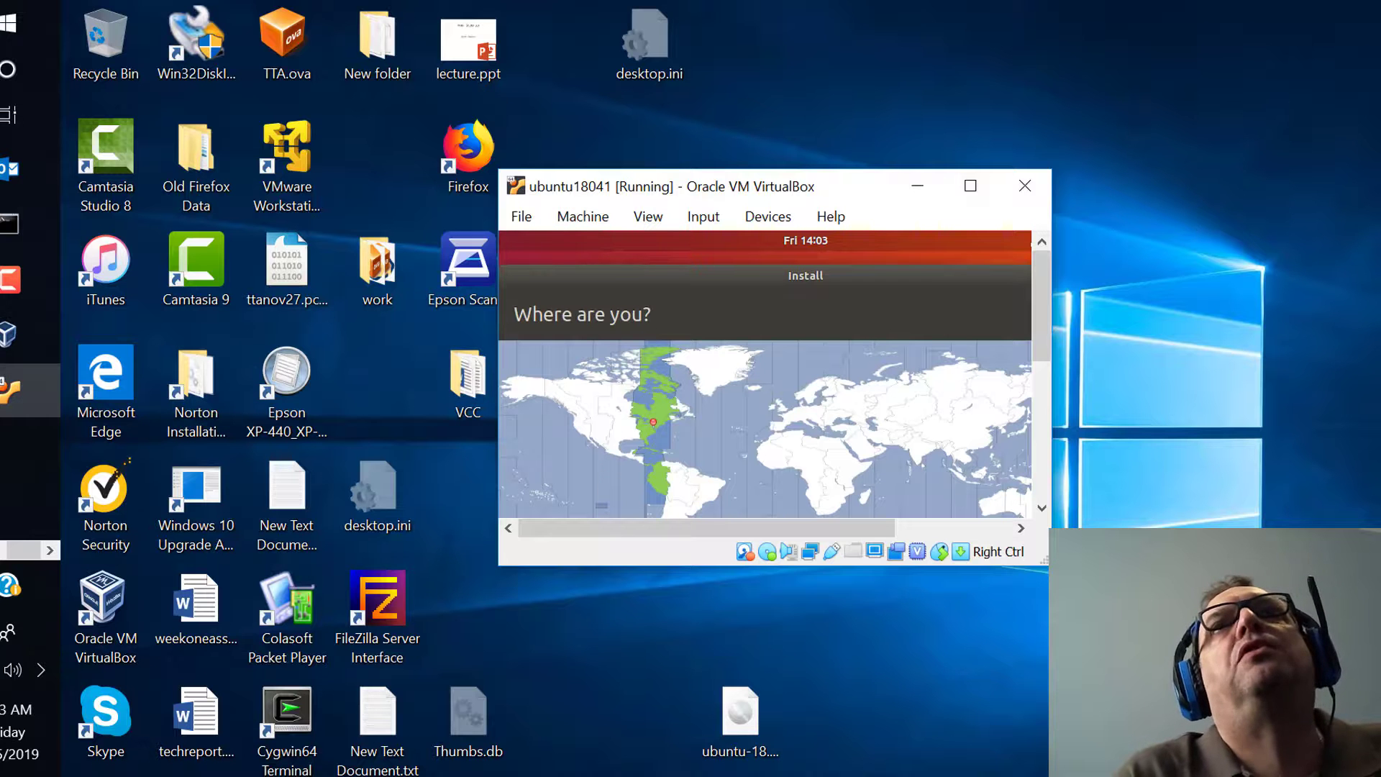
left_click(970, 182)
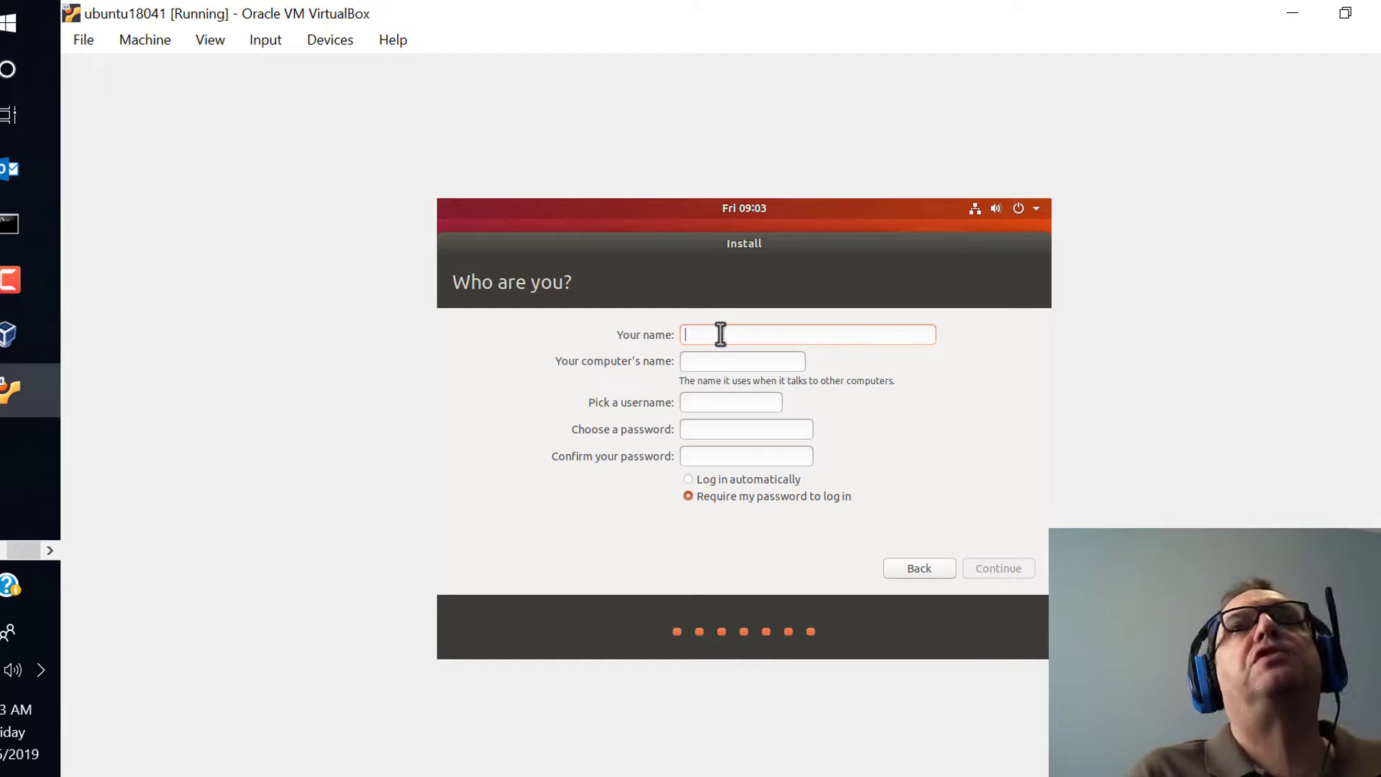
Step: Fill in the user's name and a confirmed account password, choose to log in automatically, and submit the account details
type("ts")
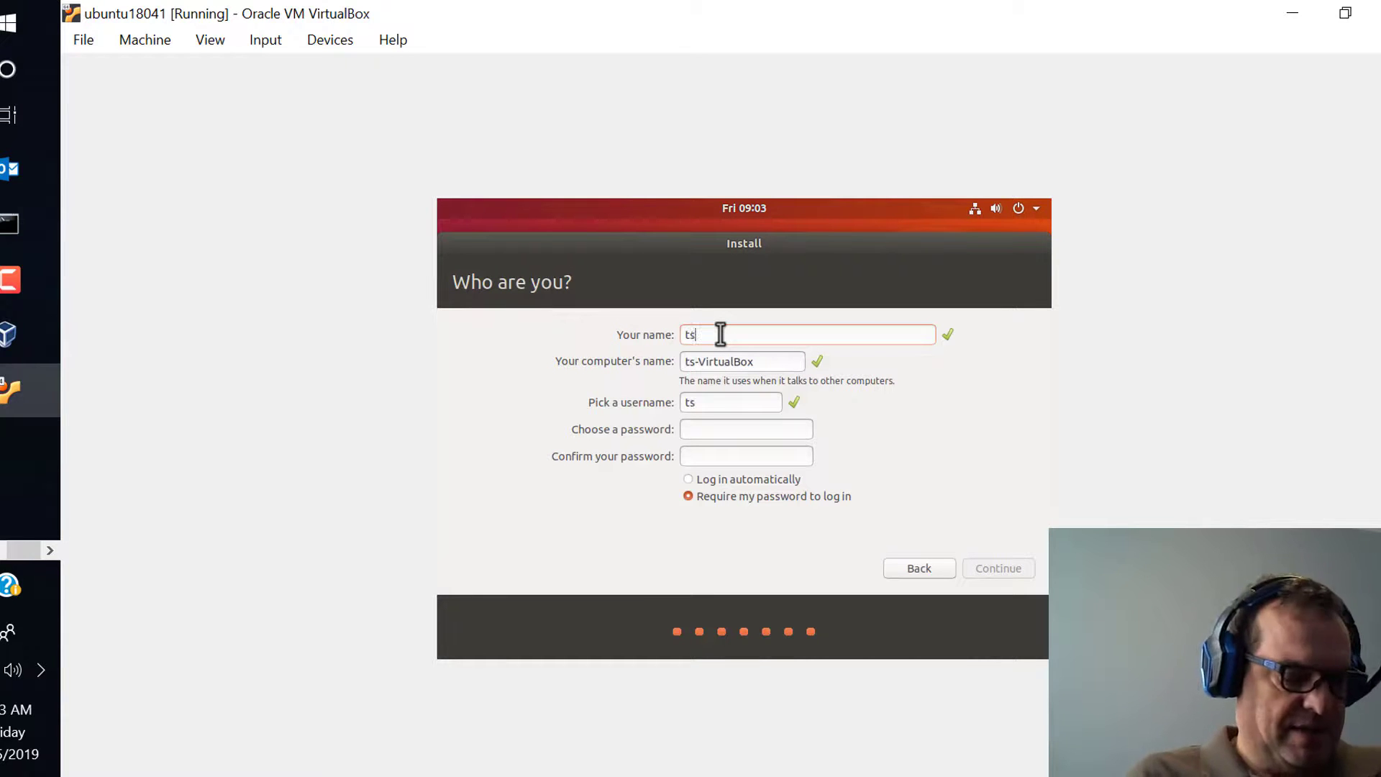
type("tarr")
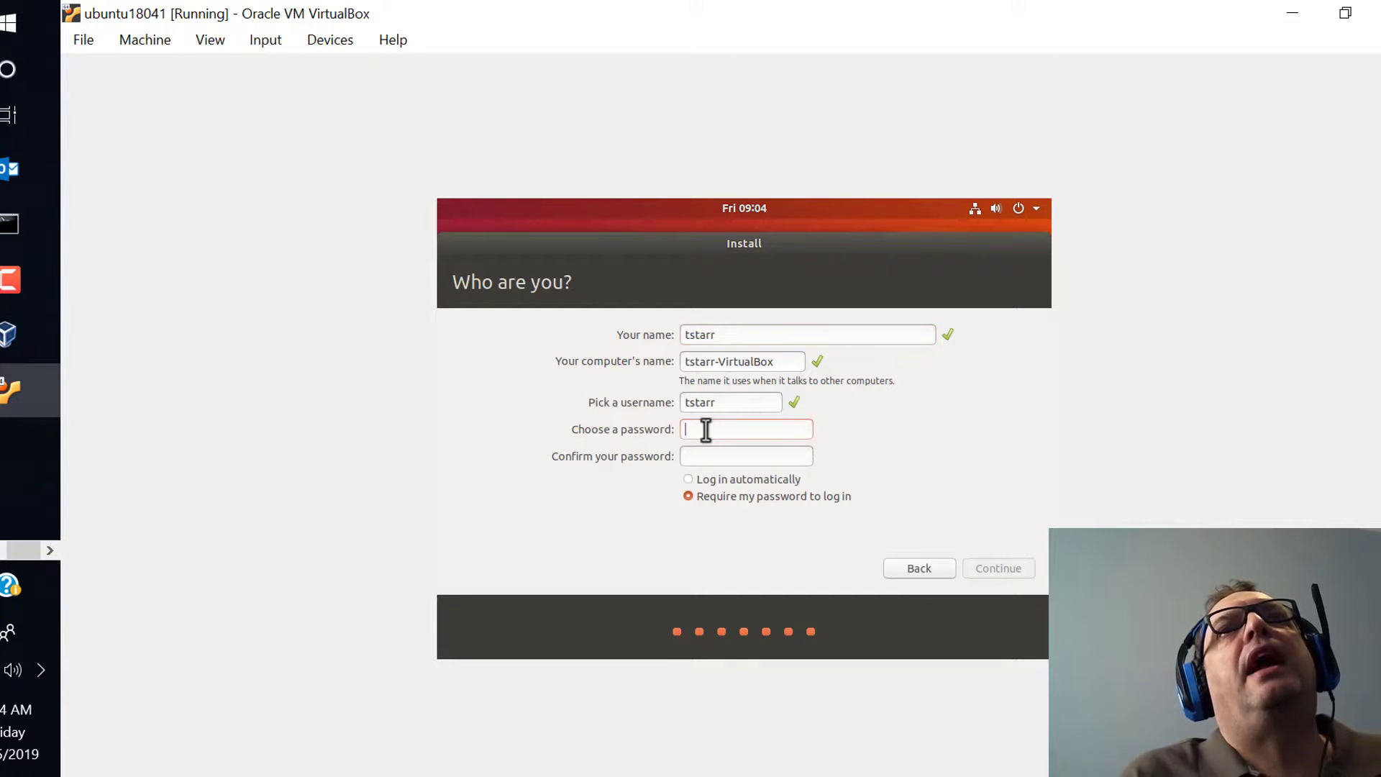
type("••••••••")
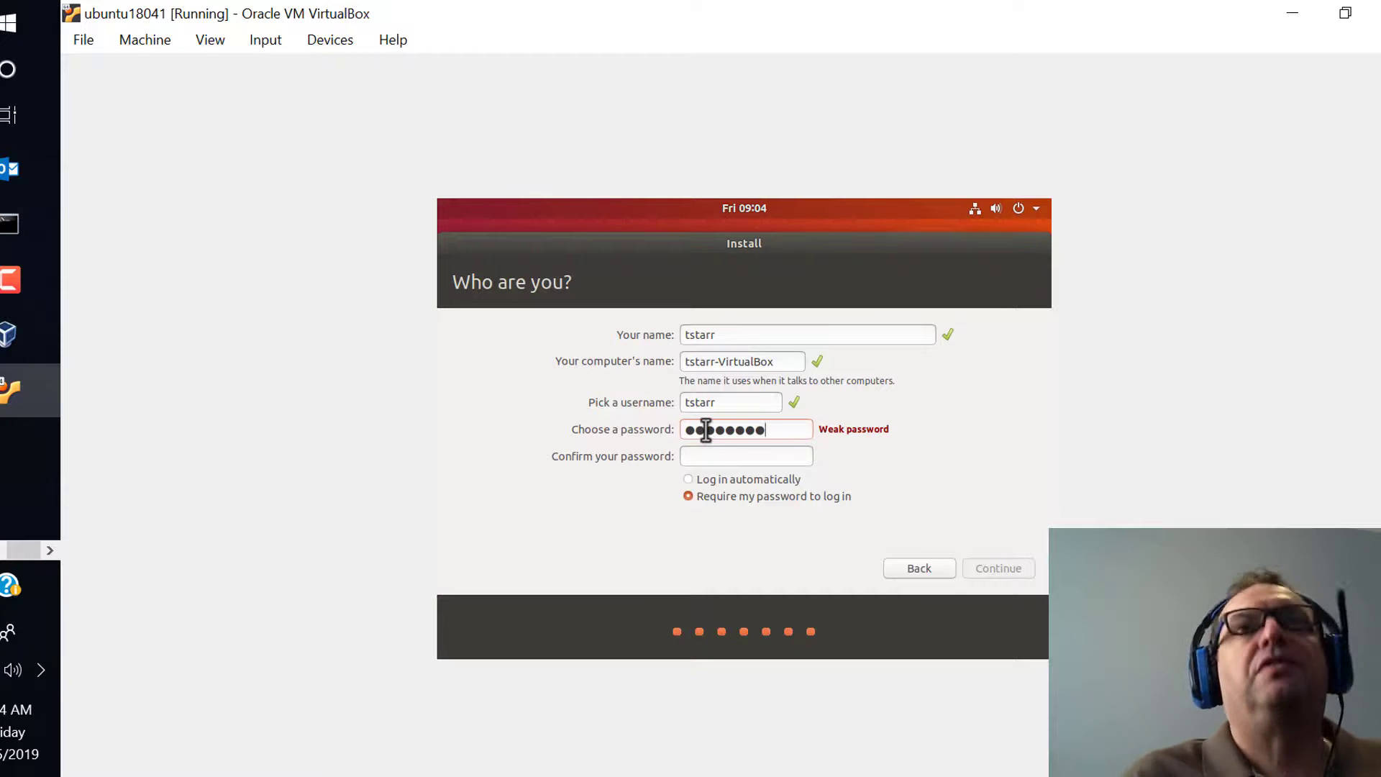
left_click(708, 456)
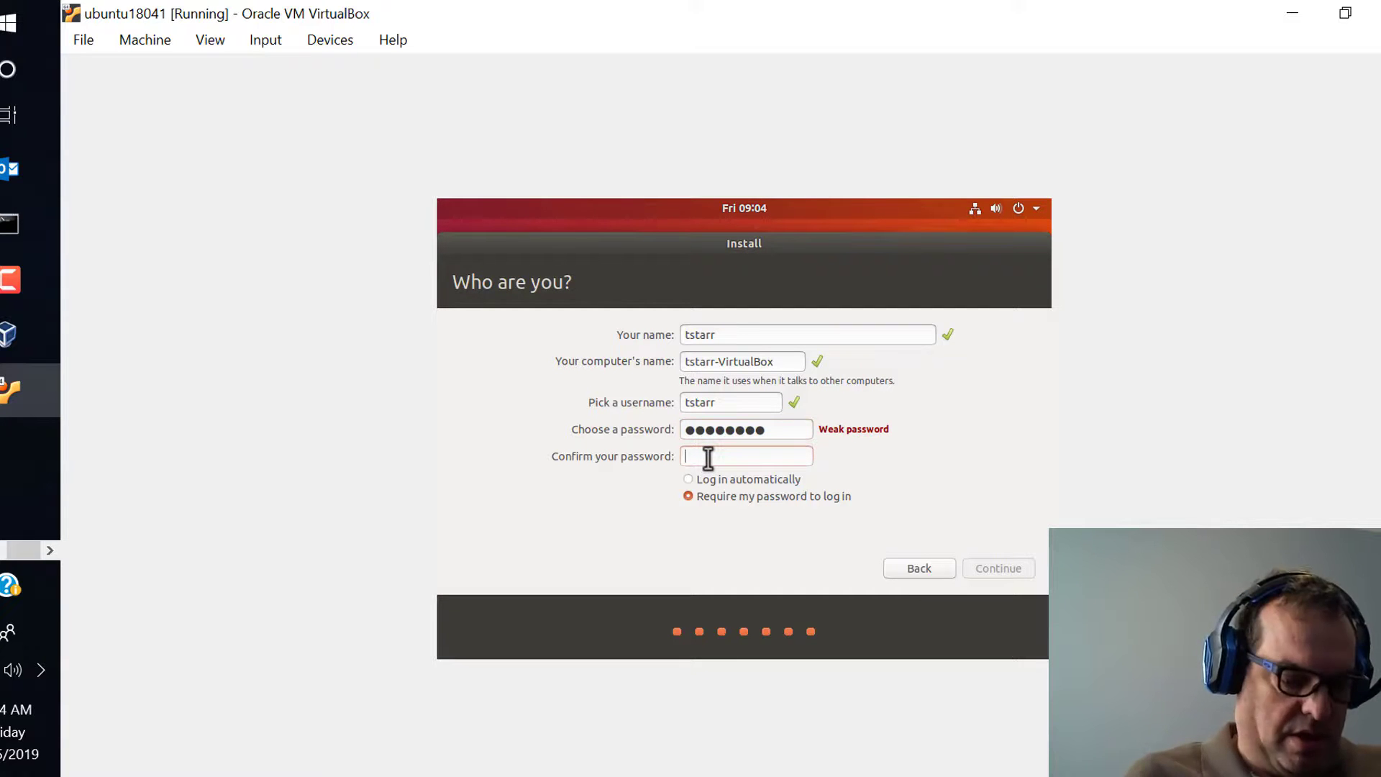
type("••••••••")
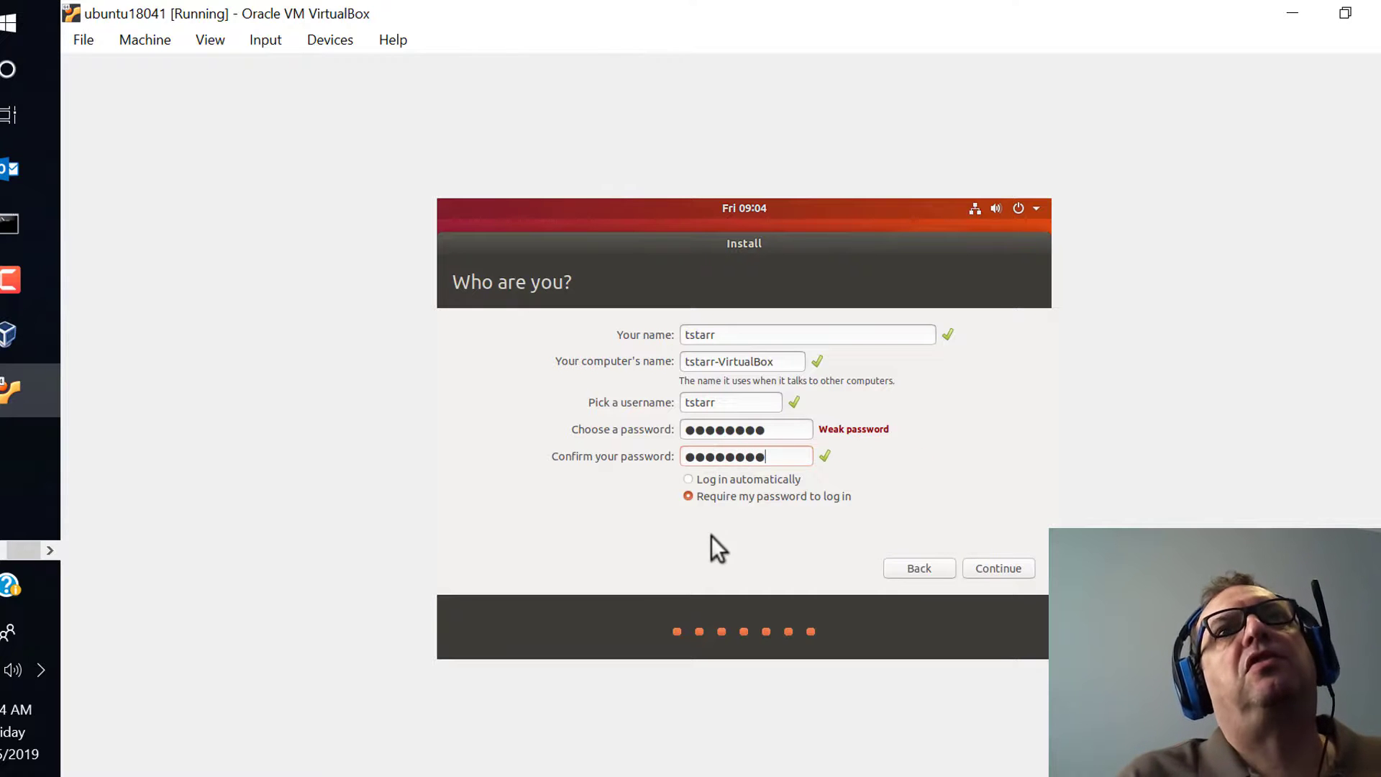
left_click(688, 479)
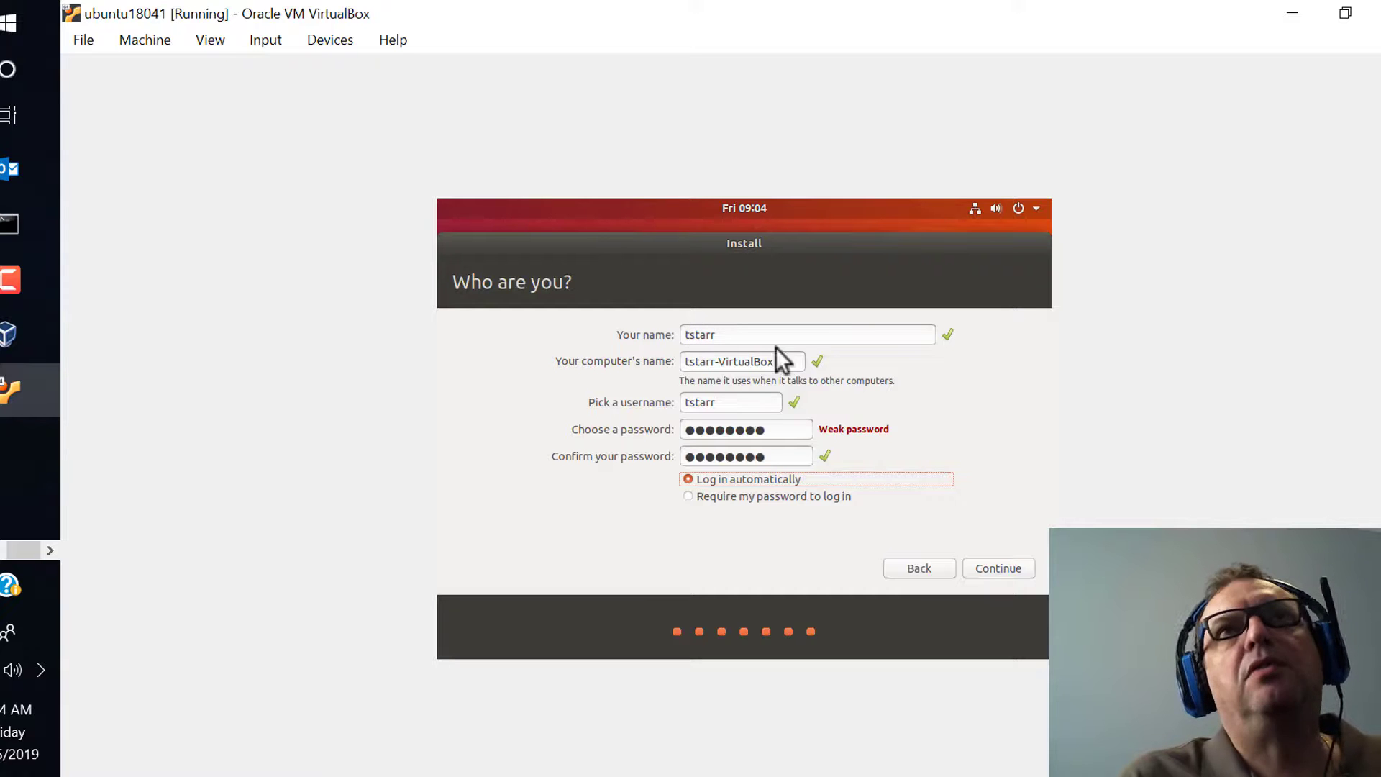
left_click(998, 568)
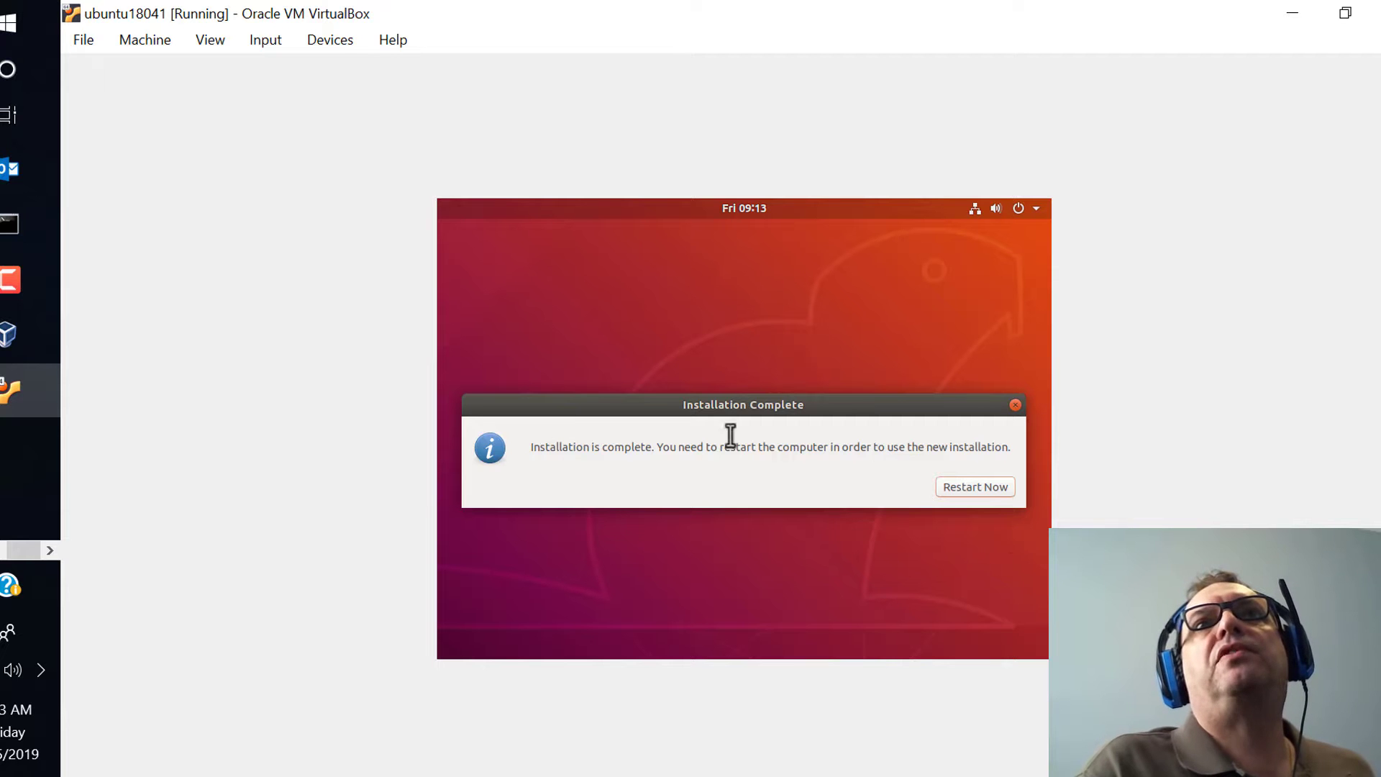
Step: Restart the virtual machine after the installation and continue past the request to remove the installation medium
left_click(982, 489)
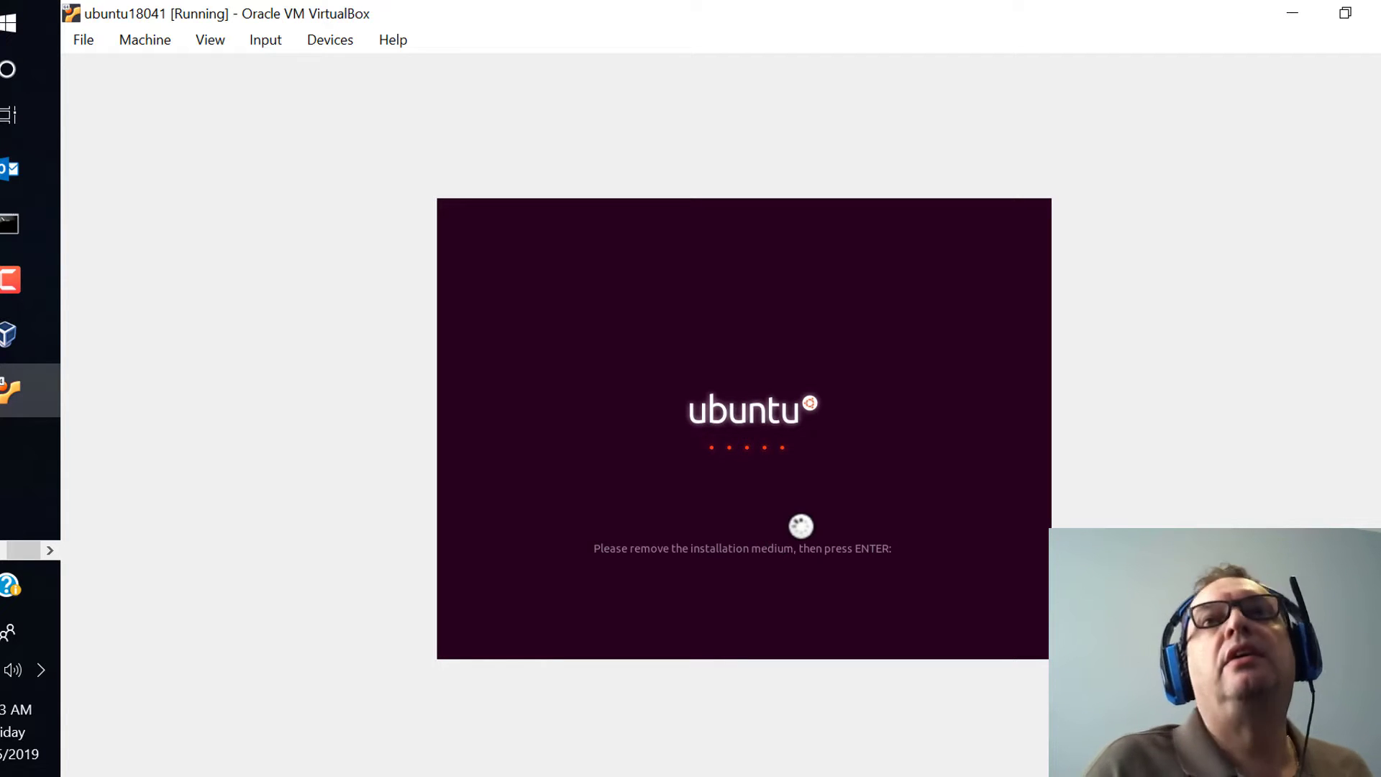
key("Return")
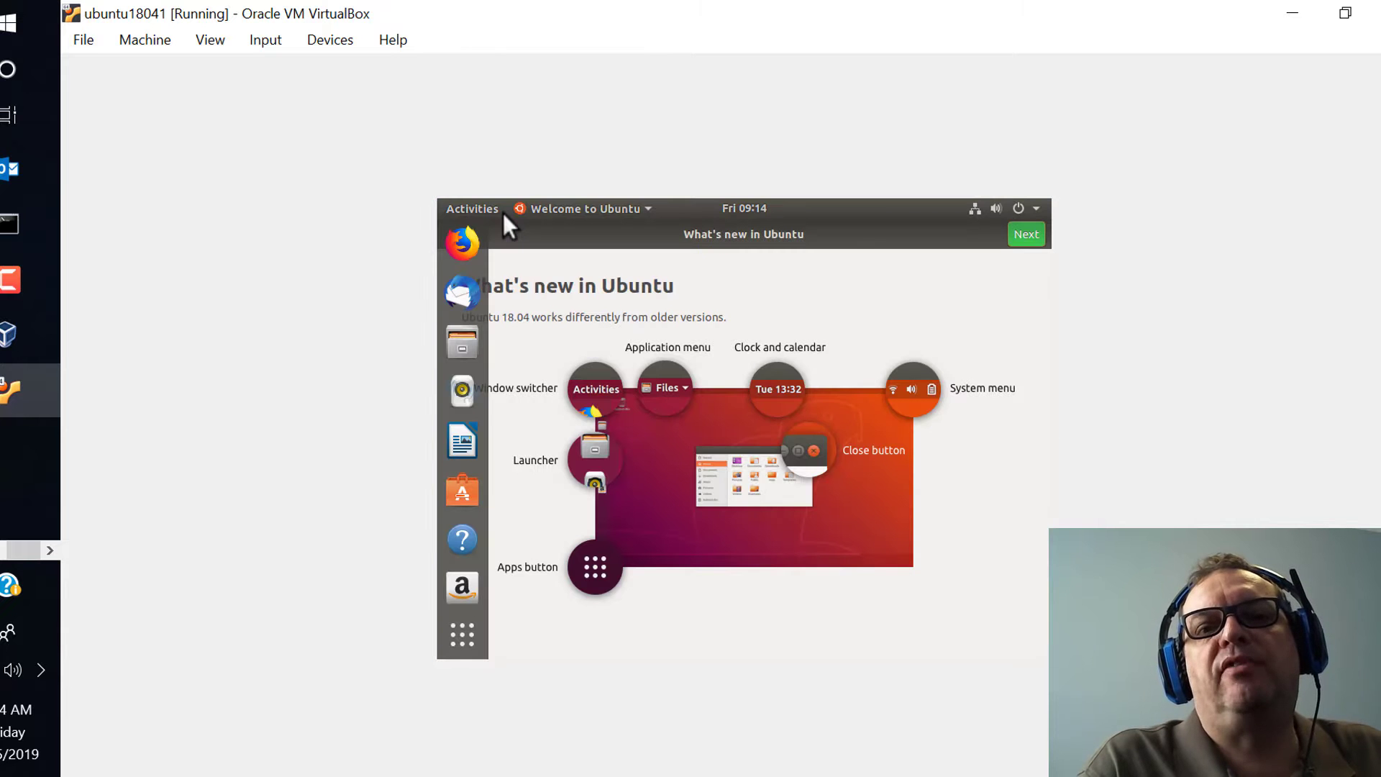
left_click(1291, 13)
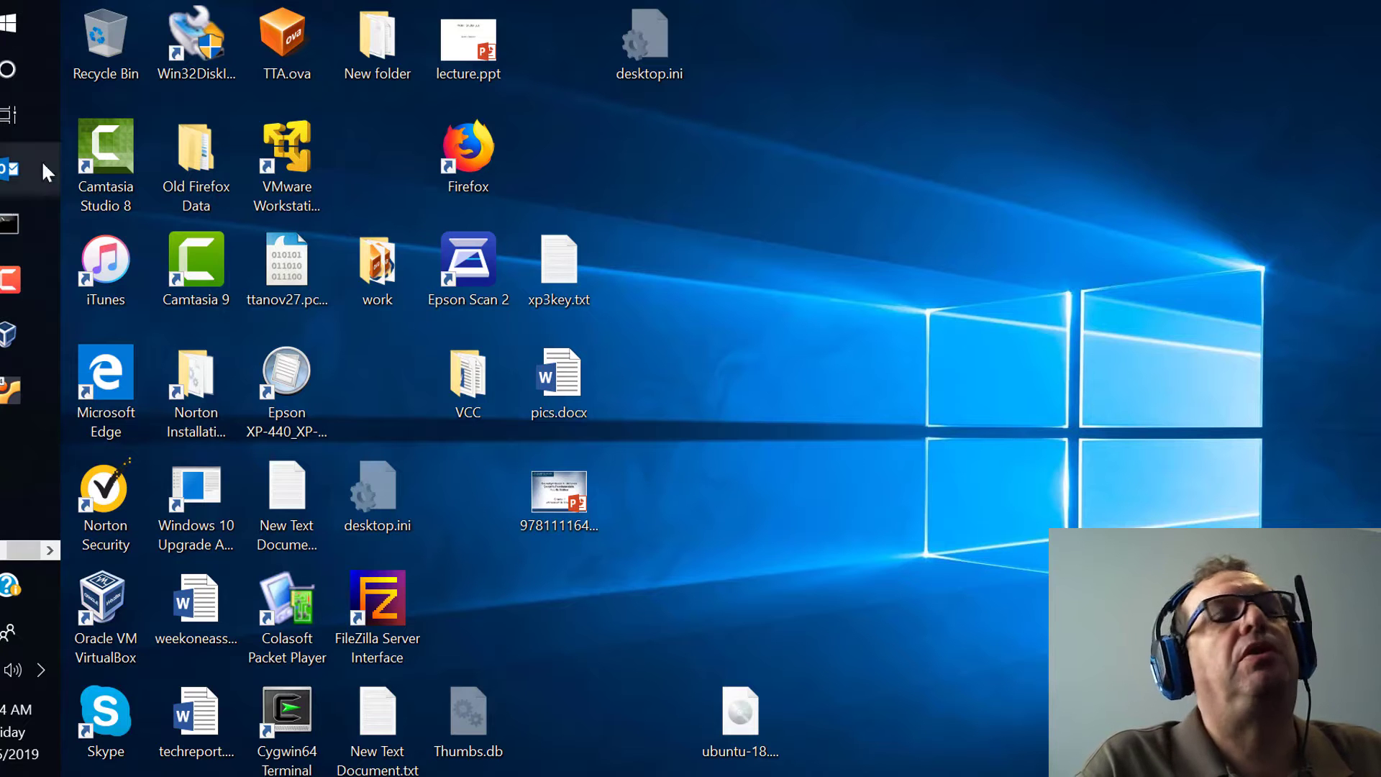
mouse_move(24, 379)
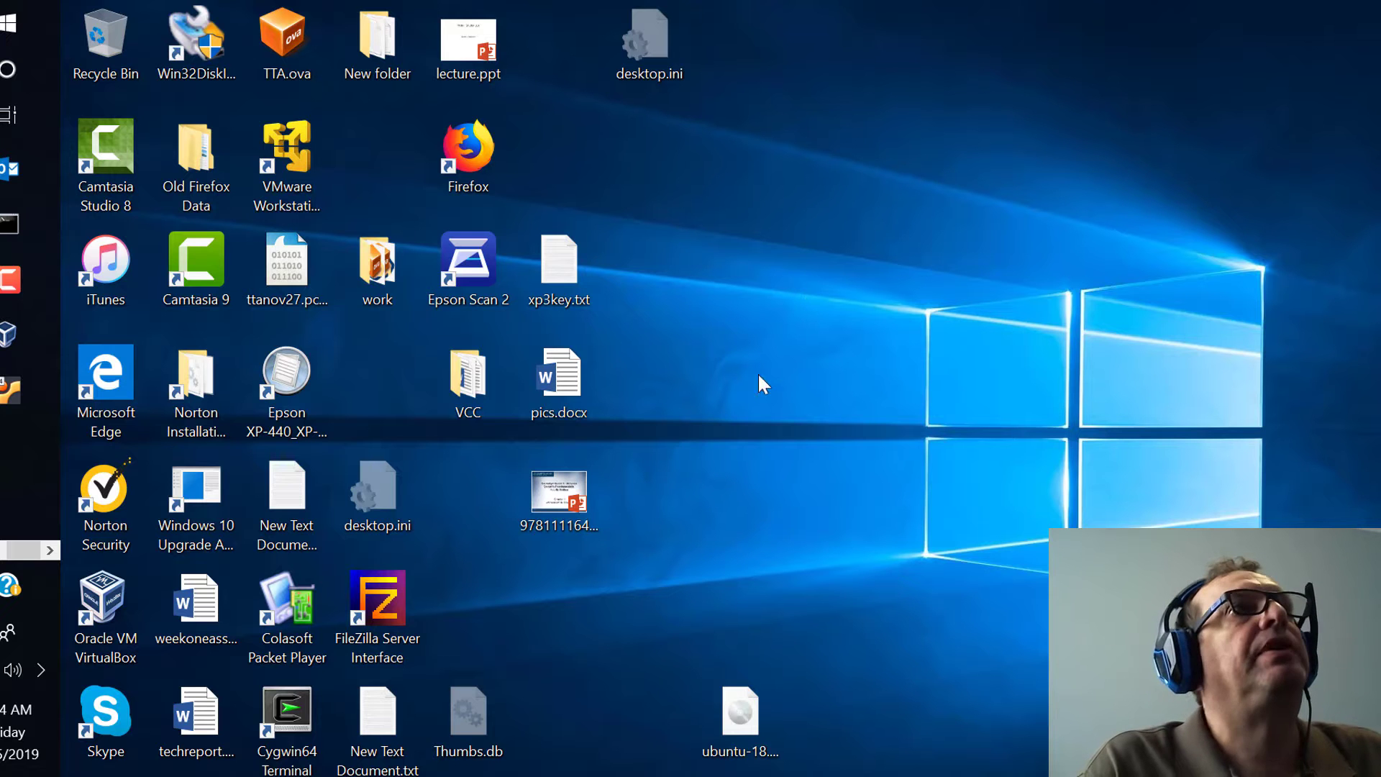
left_click(11, 389)
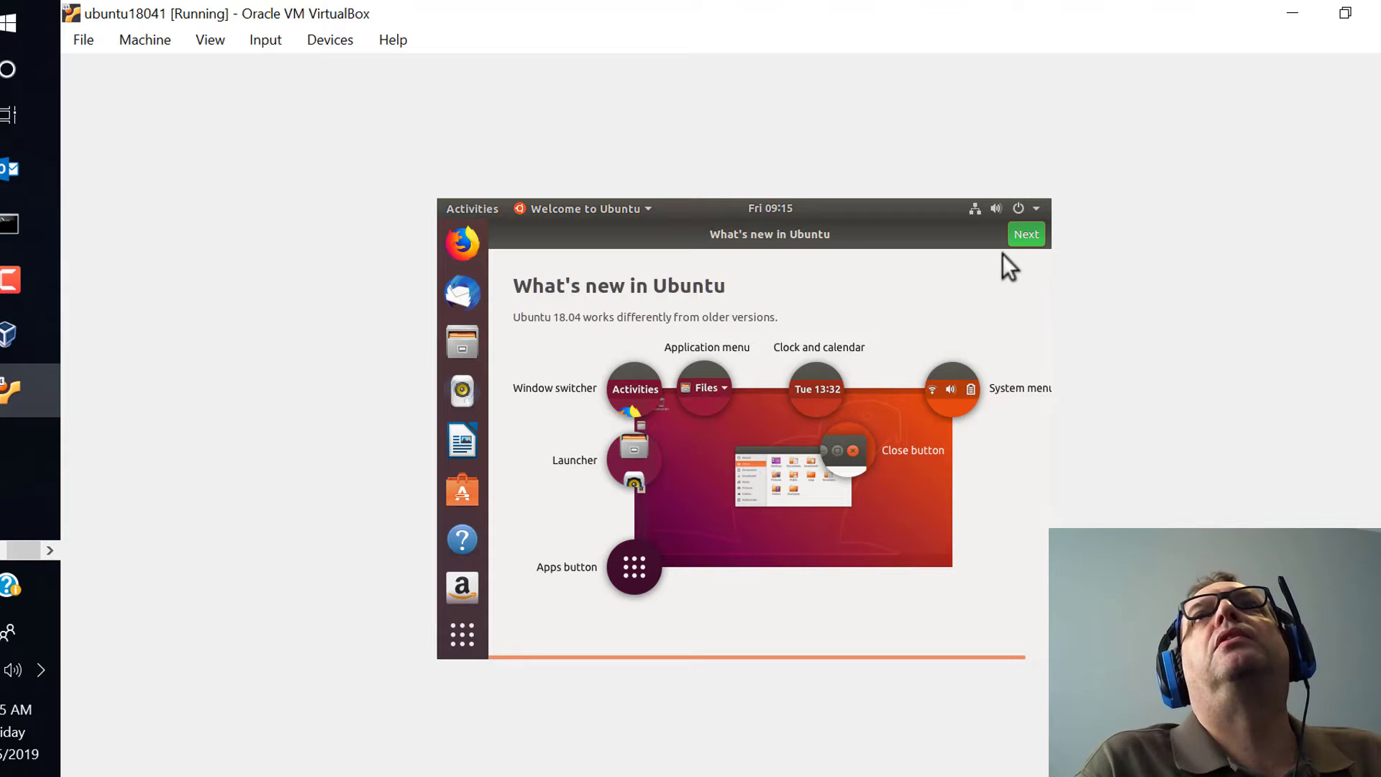
Step: Reduce the virtual machine window and go through the Ubuntu welcome pages, skipping Livepatch and agreeing to send system info to Canonical
left_click(1344, 12)
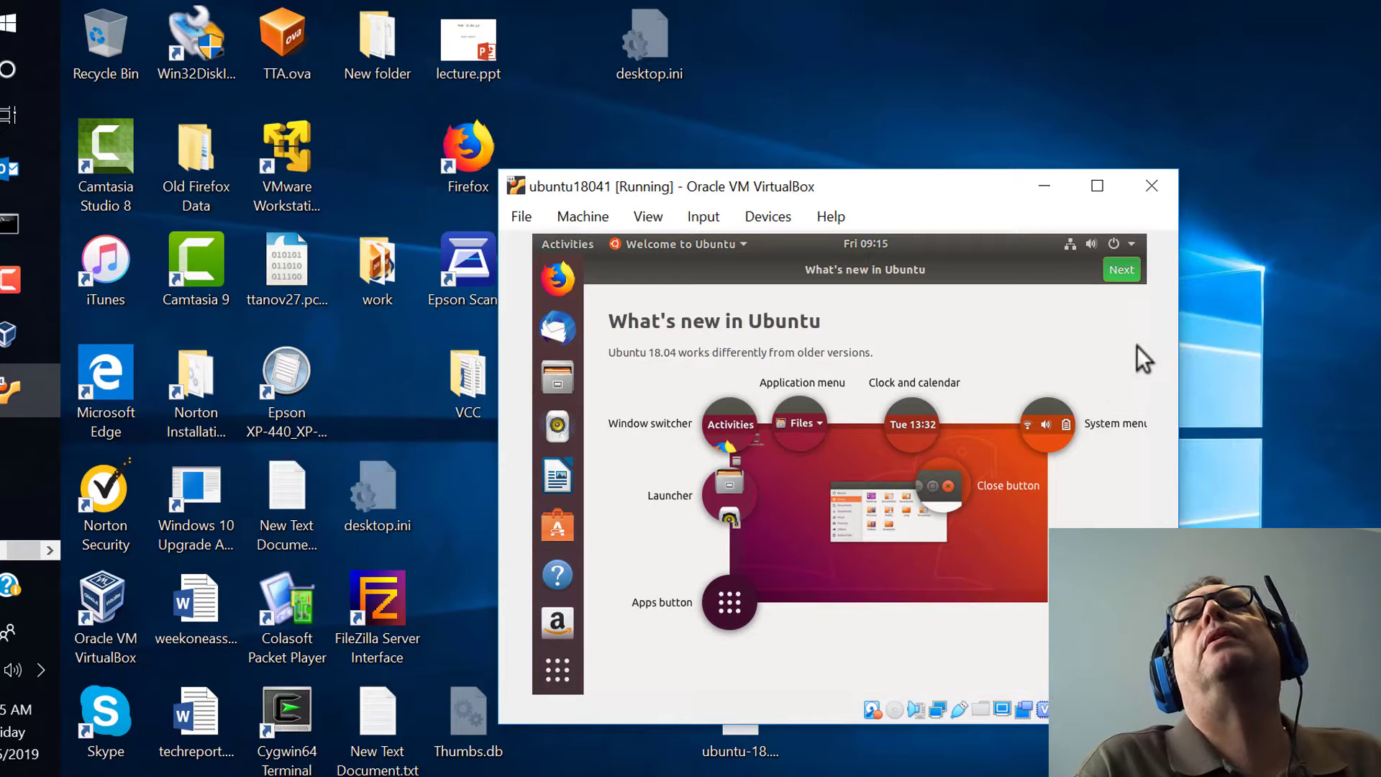
left_click(1122, 271)
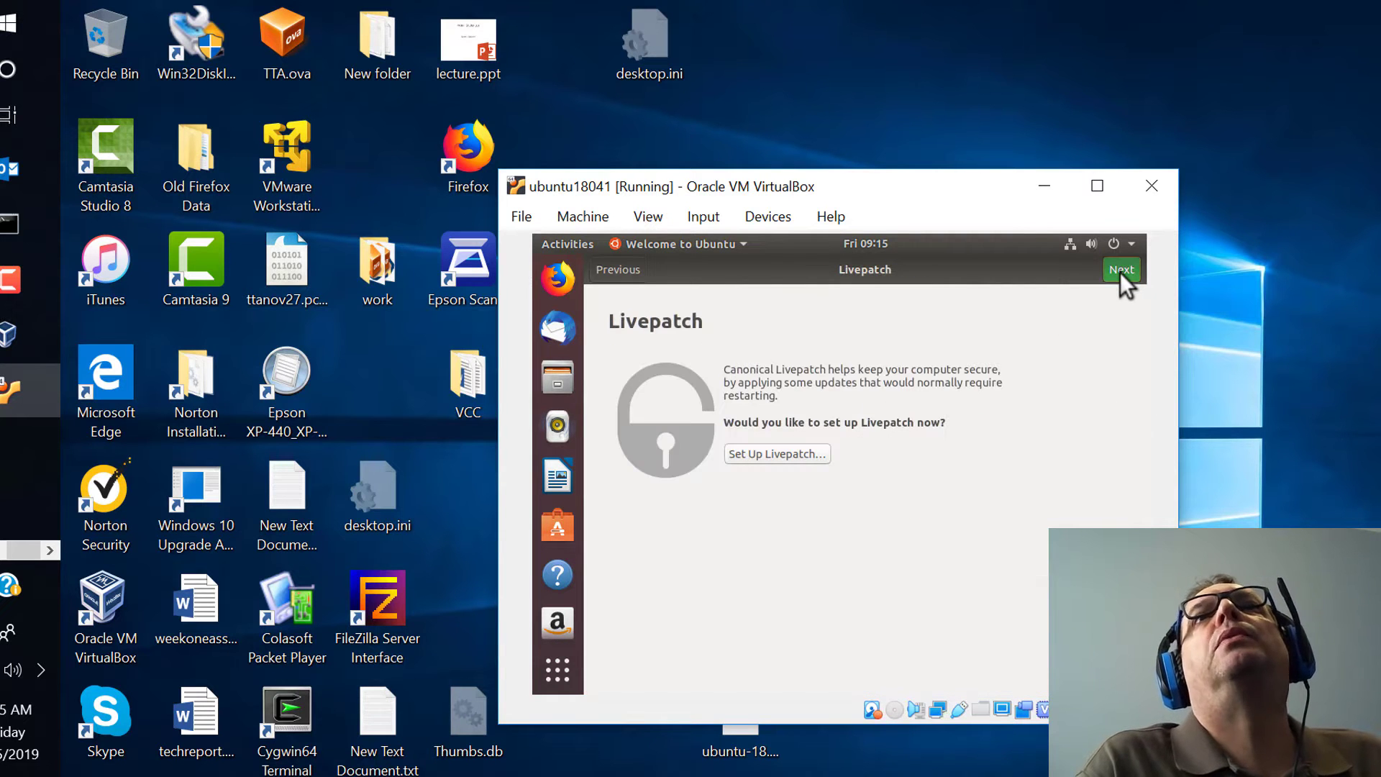
left_click(1120, 272)
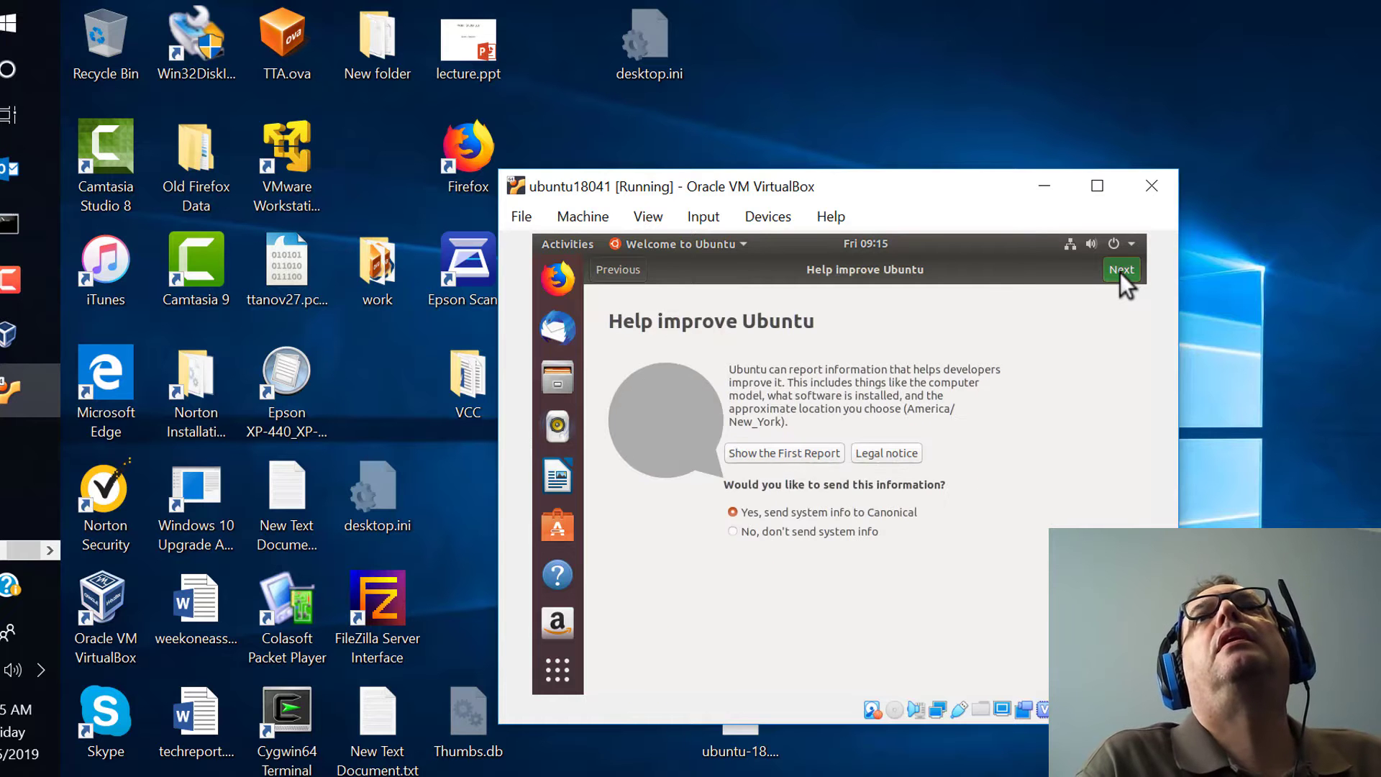
left_click(1121, 271)
left_click(1122, 271)
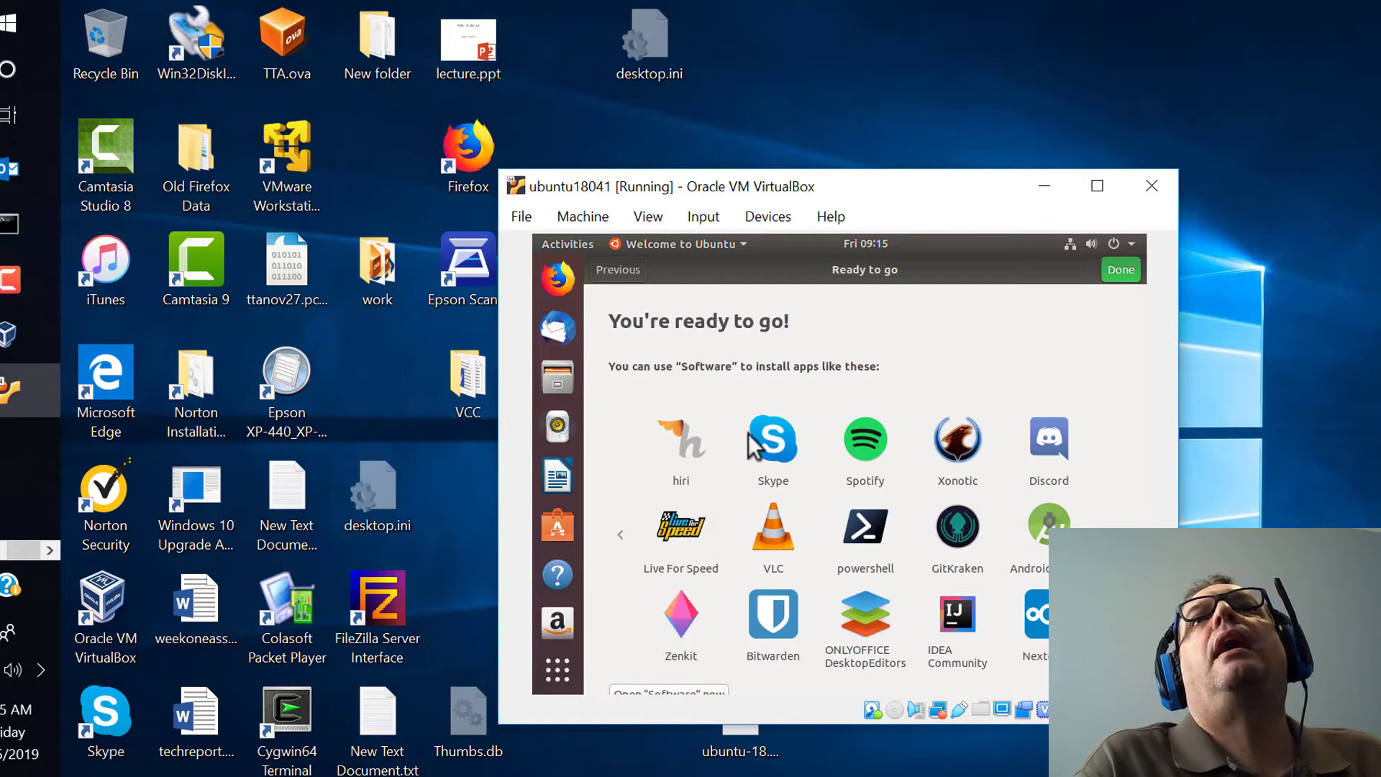
Step: View the Firefox start page in the Ubuntu guest, and close the browser with both of its tabs
left_click(565, 279)
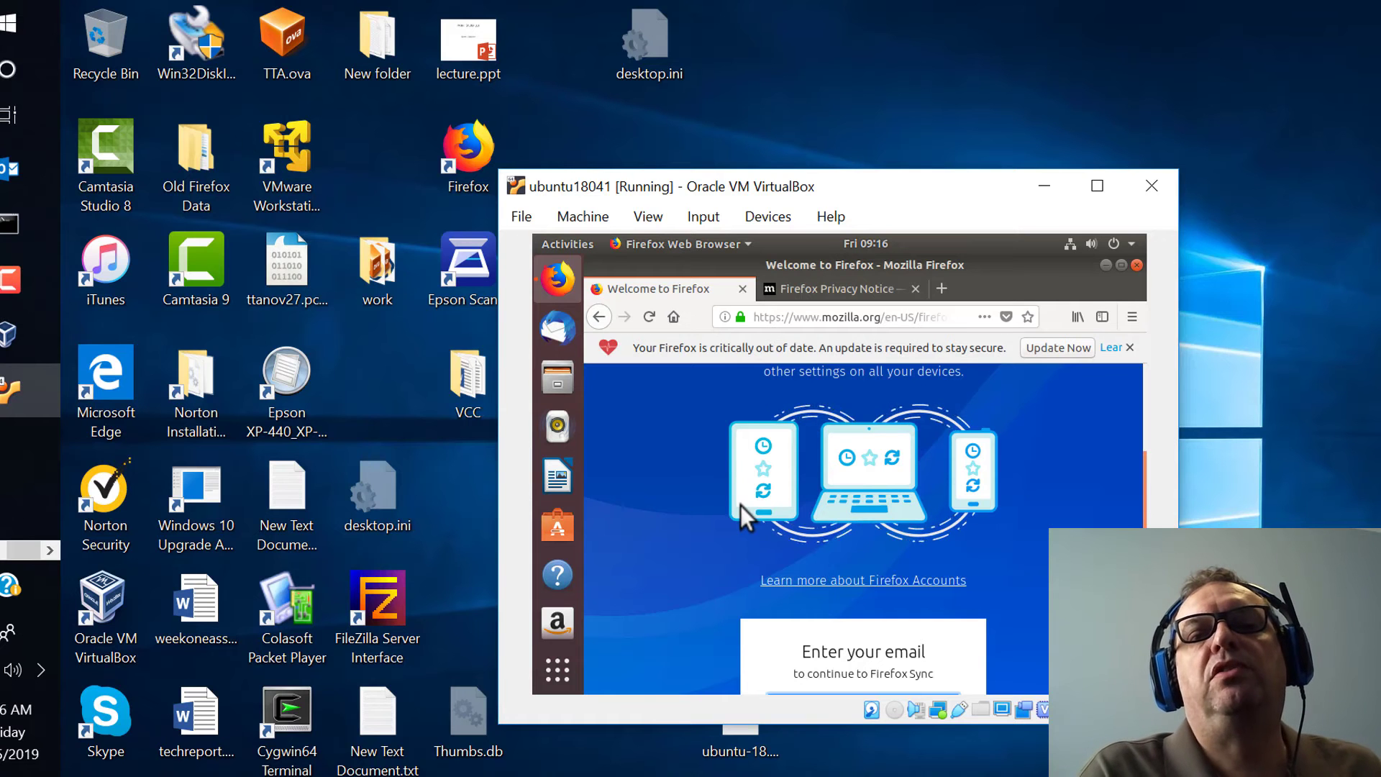
left_click(1132, 240)
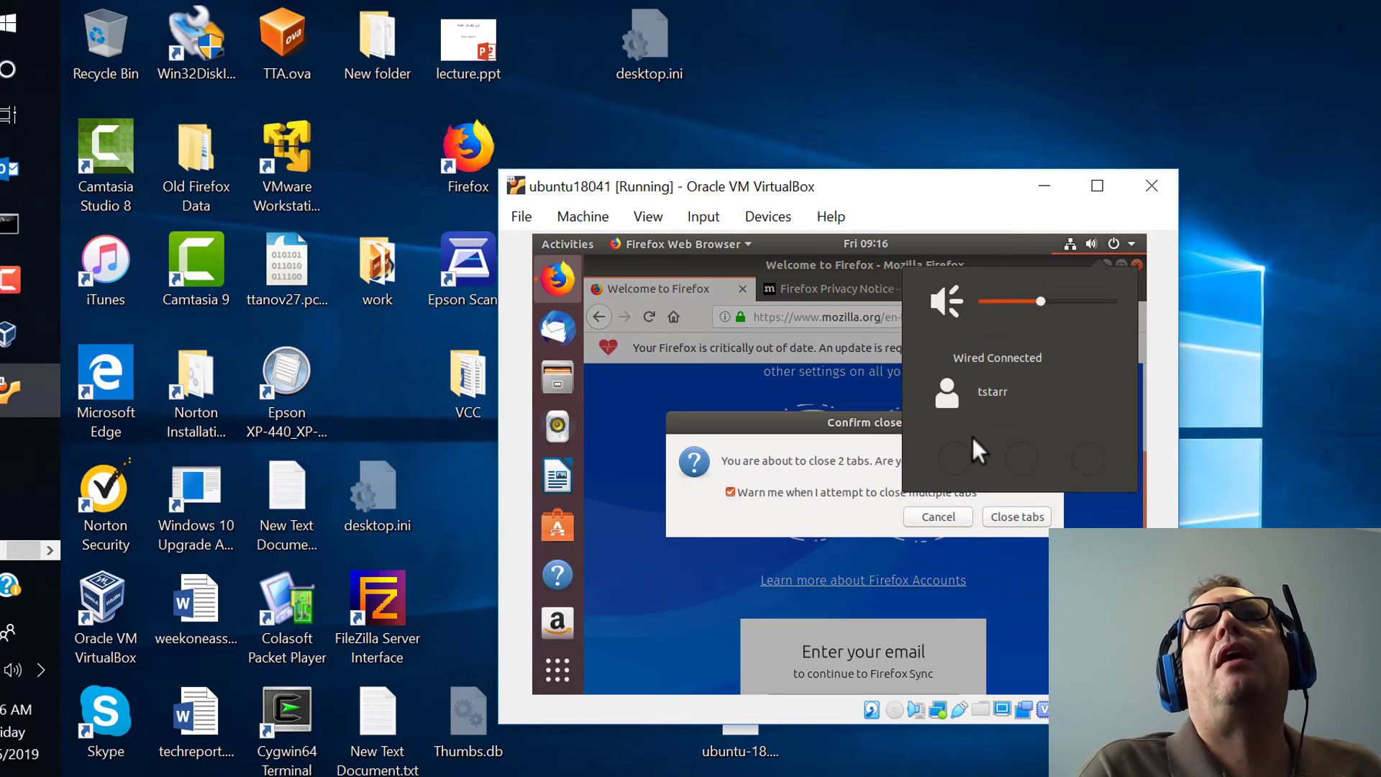
left_click(1028, 515)
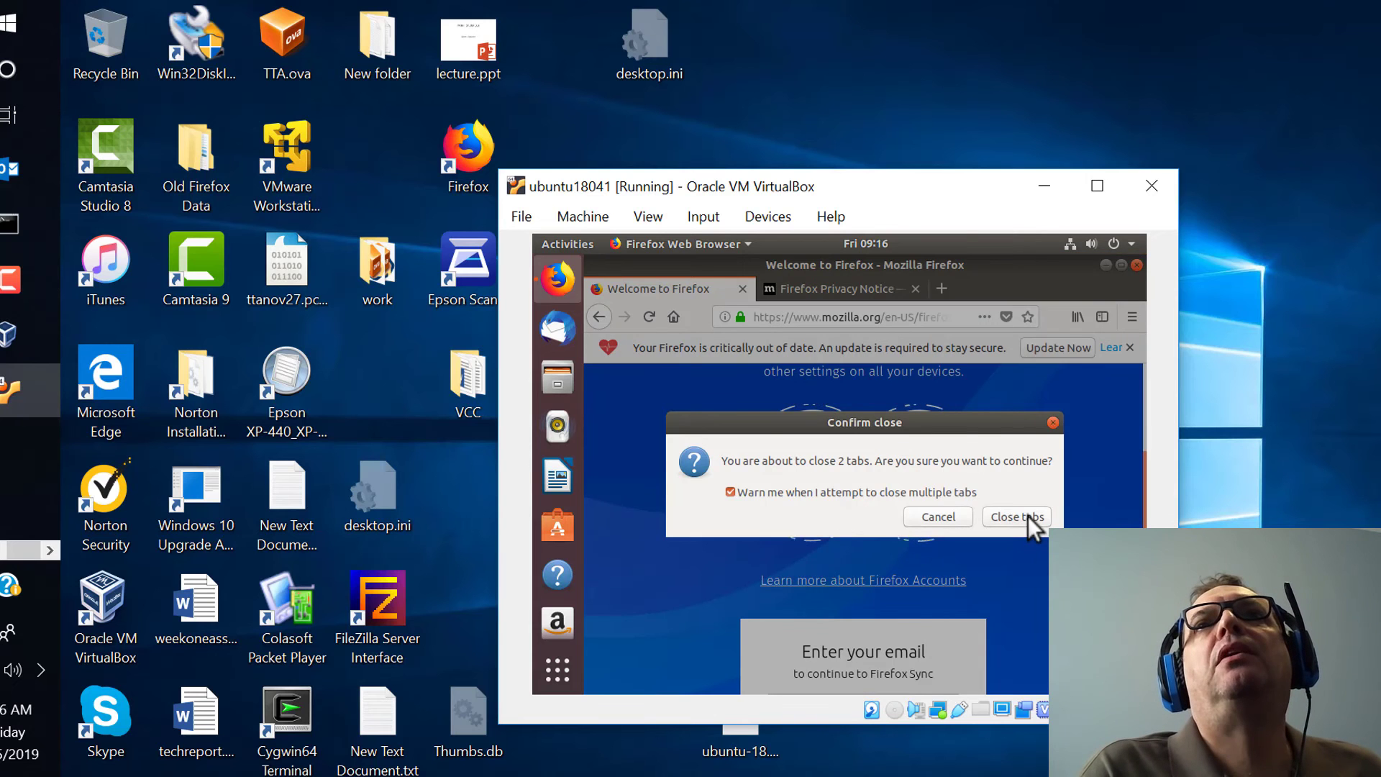
left_click(1028, 515)
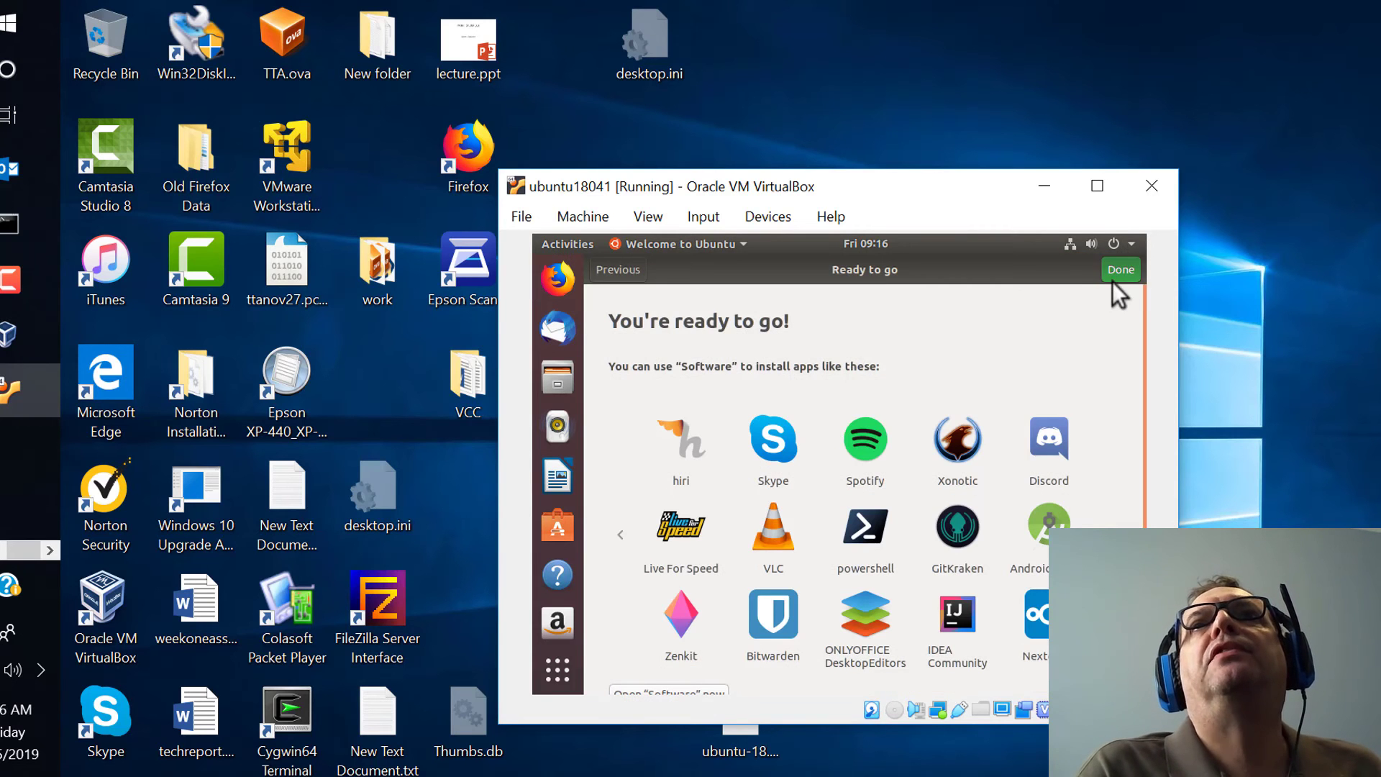
Step: Finish the Ubuntu welcome setup and power off the guest system
left_click(1120, 272)
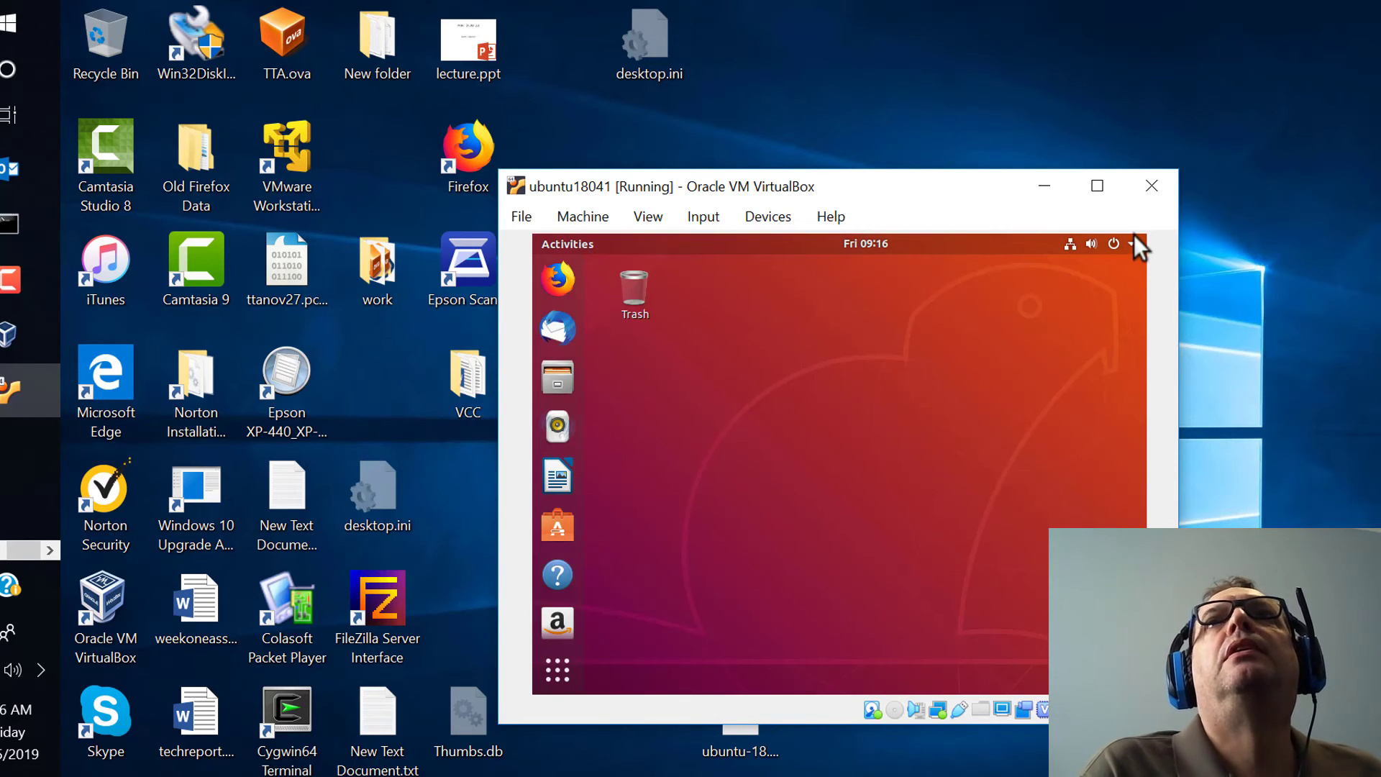
left_click(1115, 243)
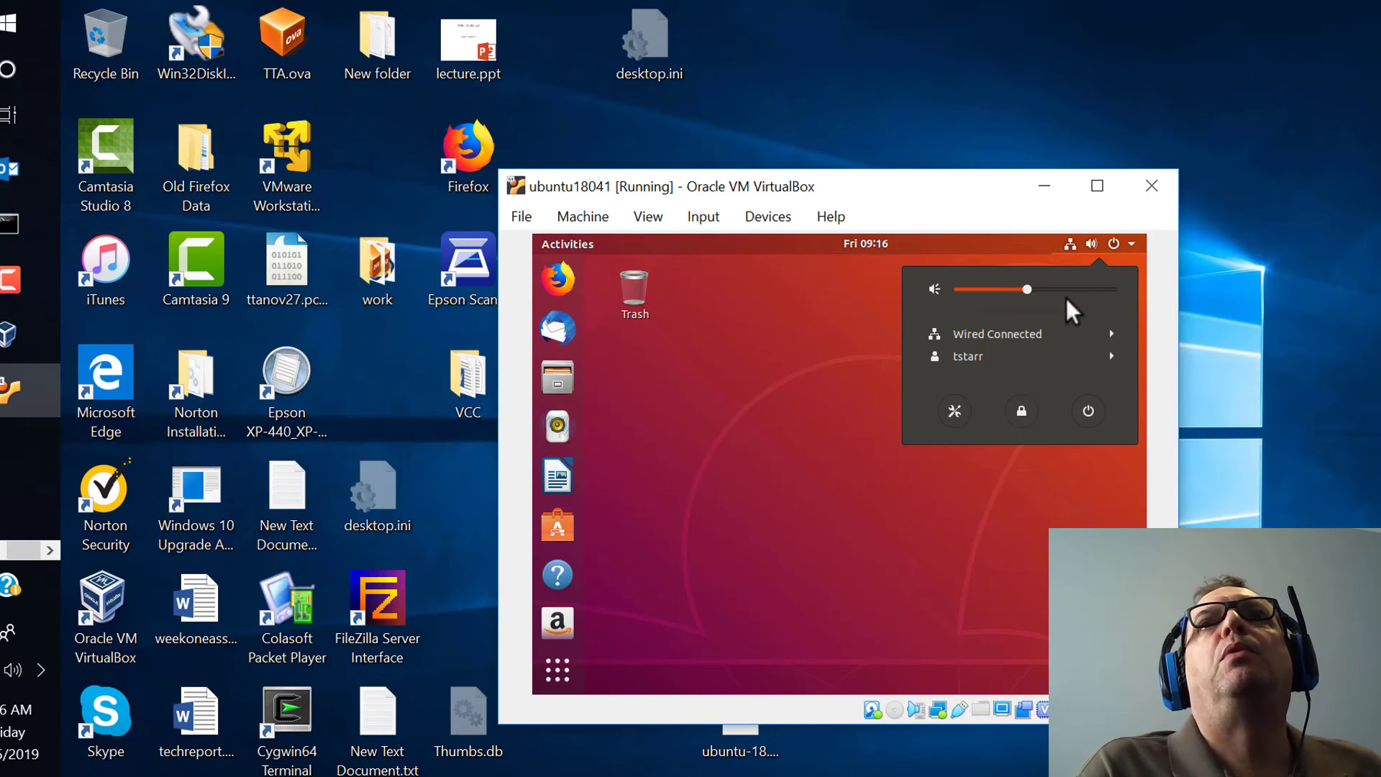
left_click(1088, 411)
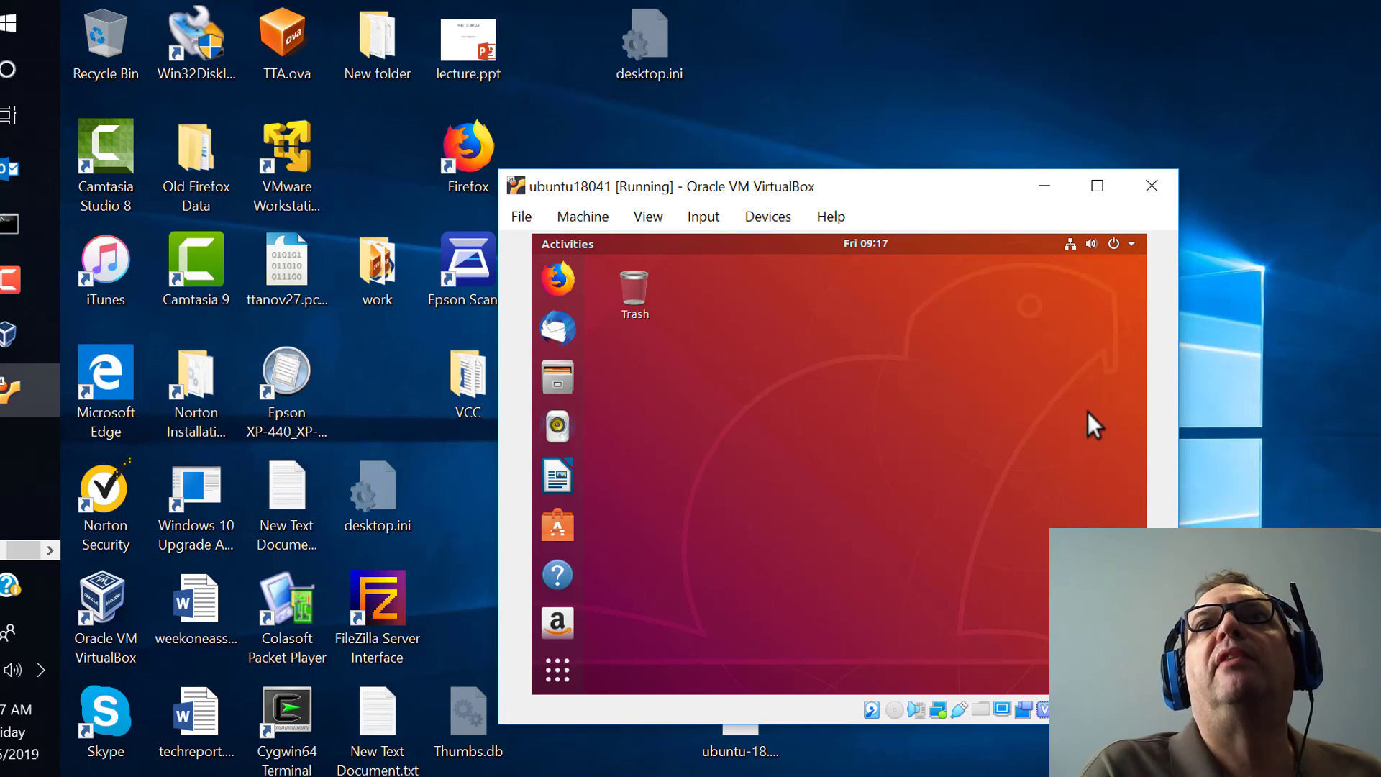
left_click(977, 518)
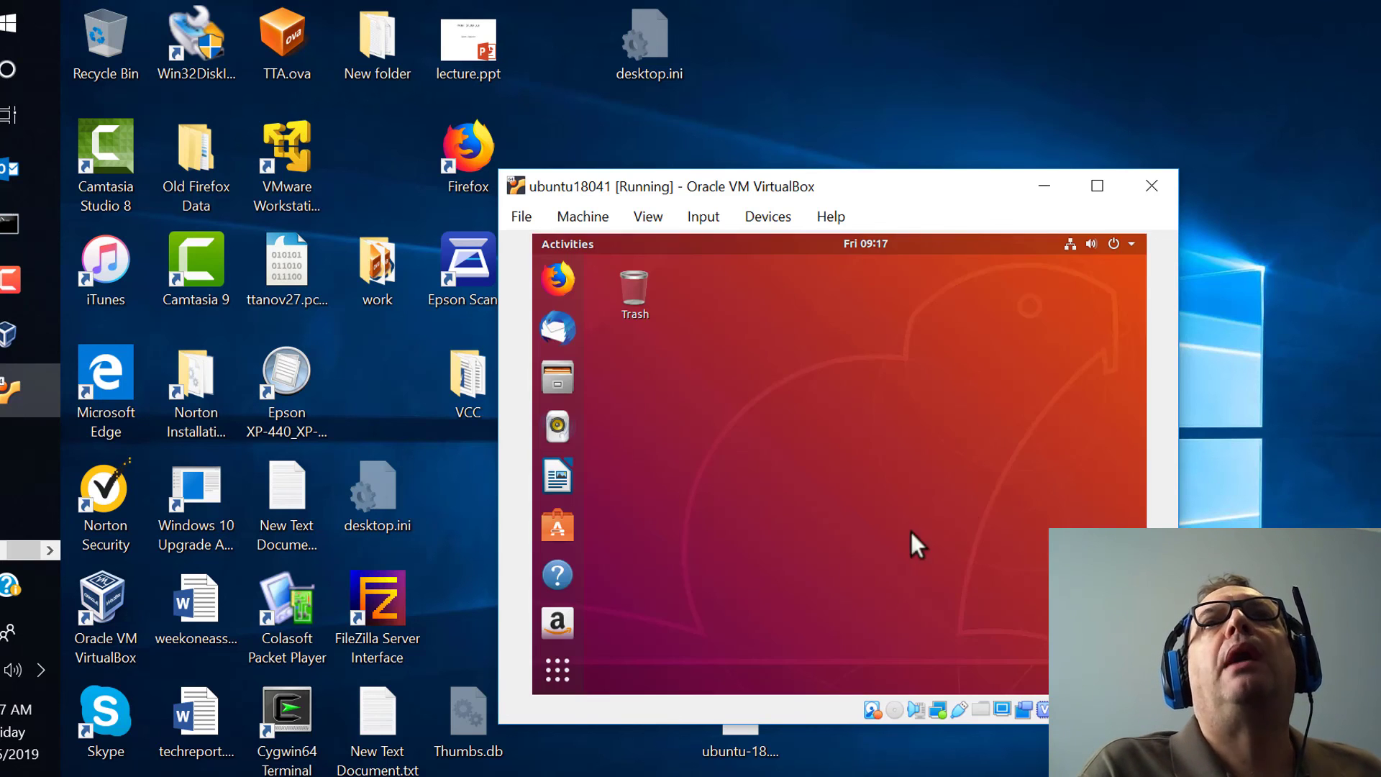